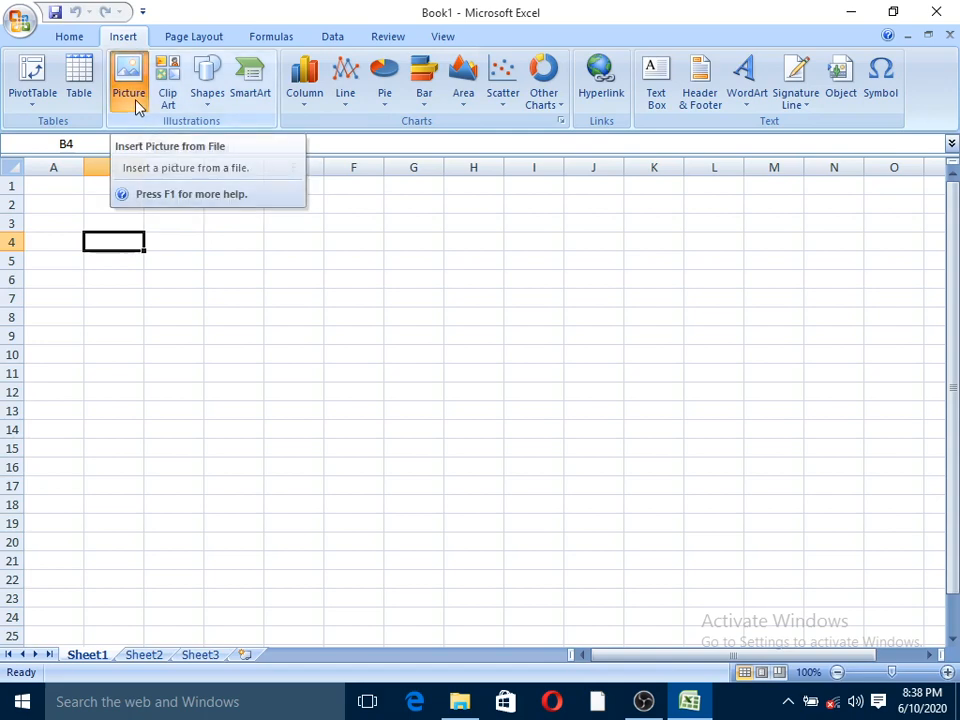
Step: Insert the Logo picture from the CCC folder on the Desktop at cell B4
left_click(134, 97)
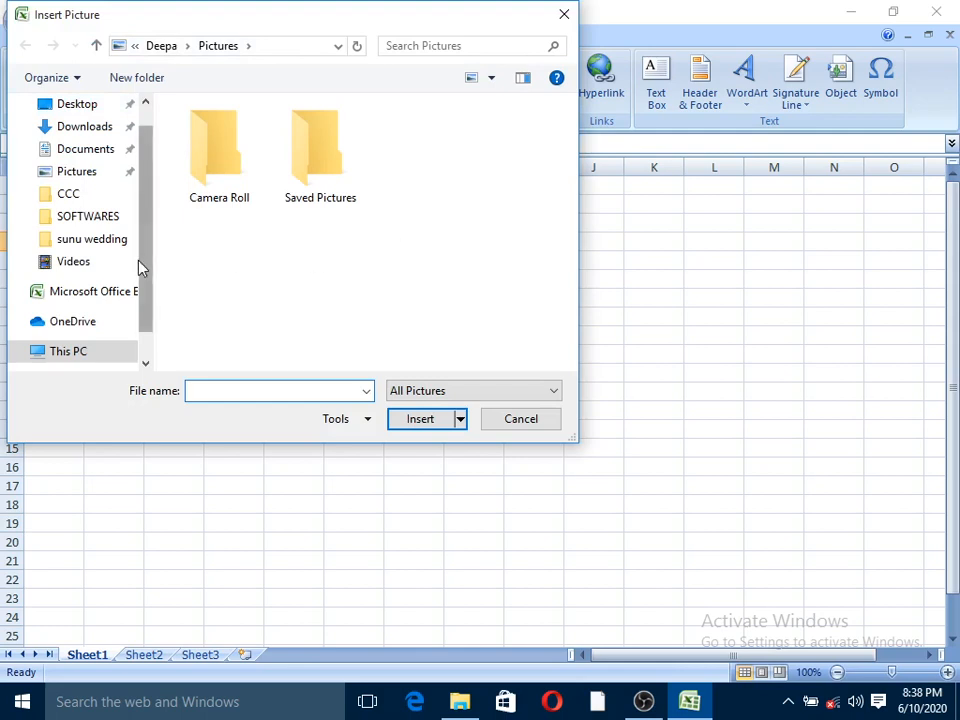
scroll(143, 232, "down", 1)
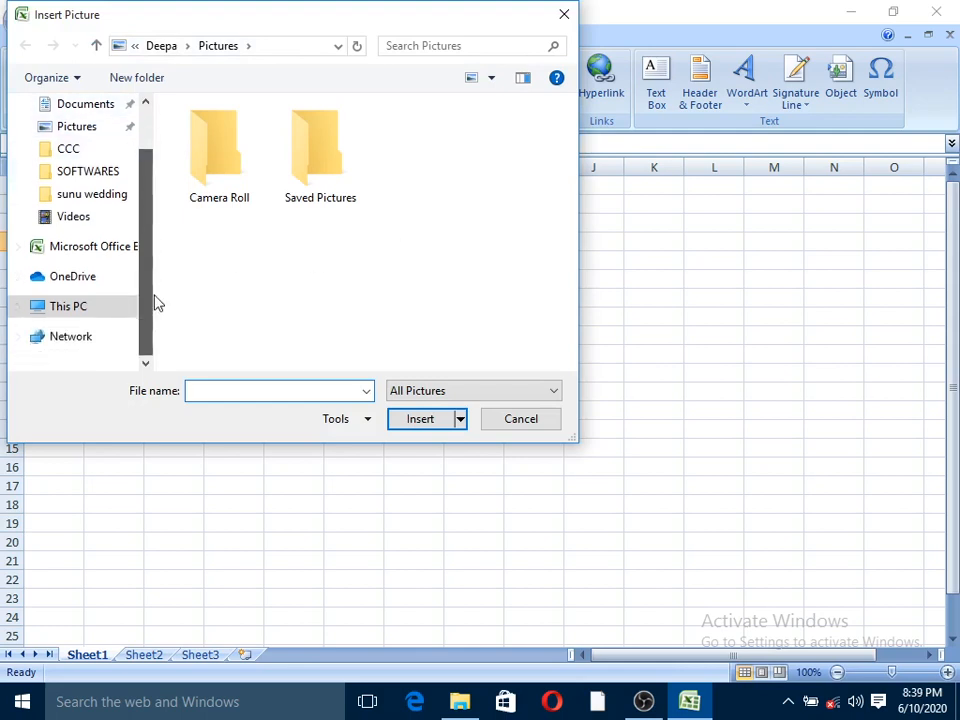
scroll(150, 280, "up", 2)
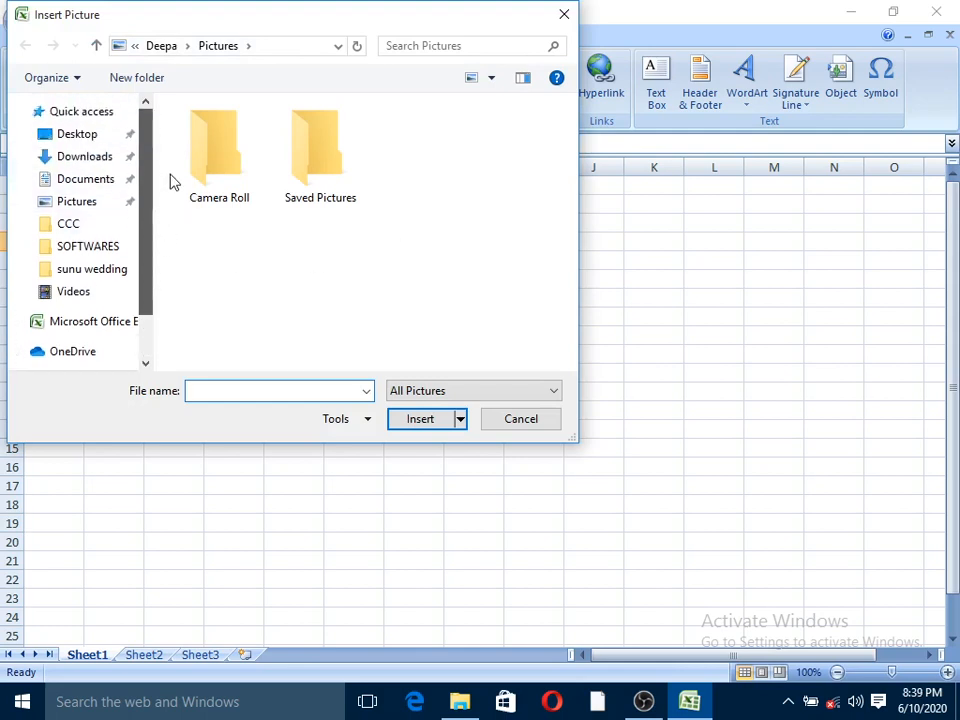
left_click(94, 143)
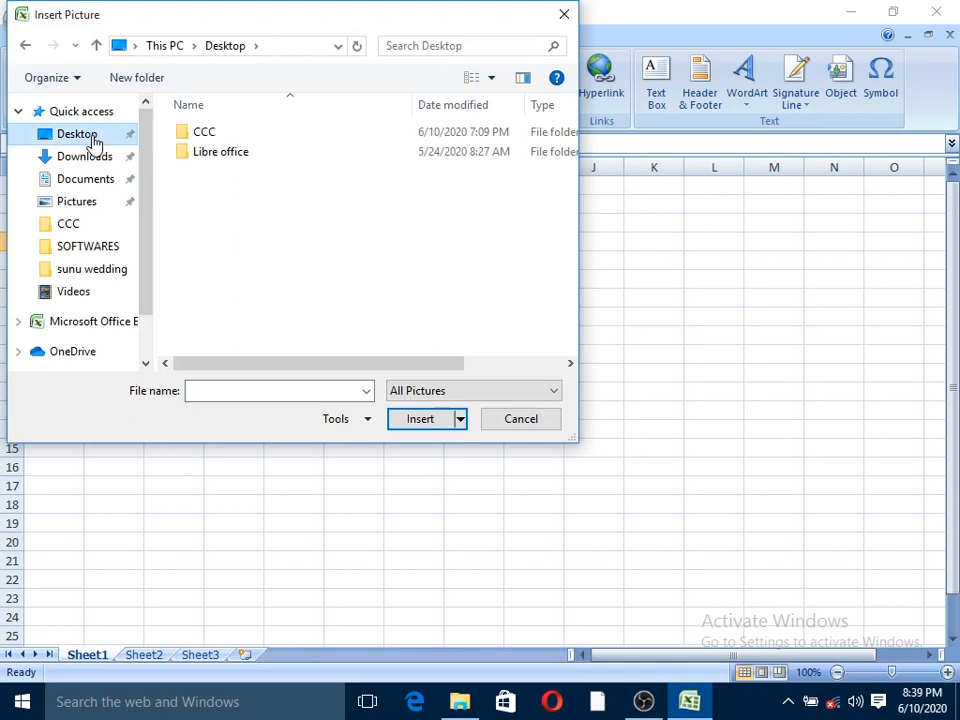
double_click(216, 135)
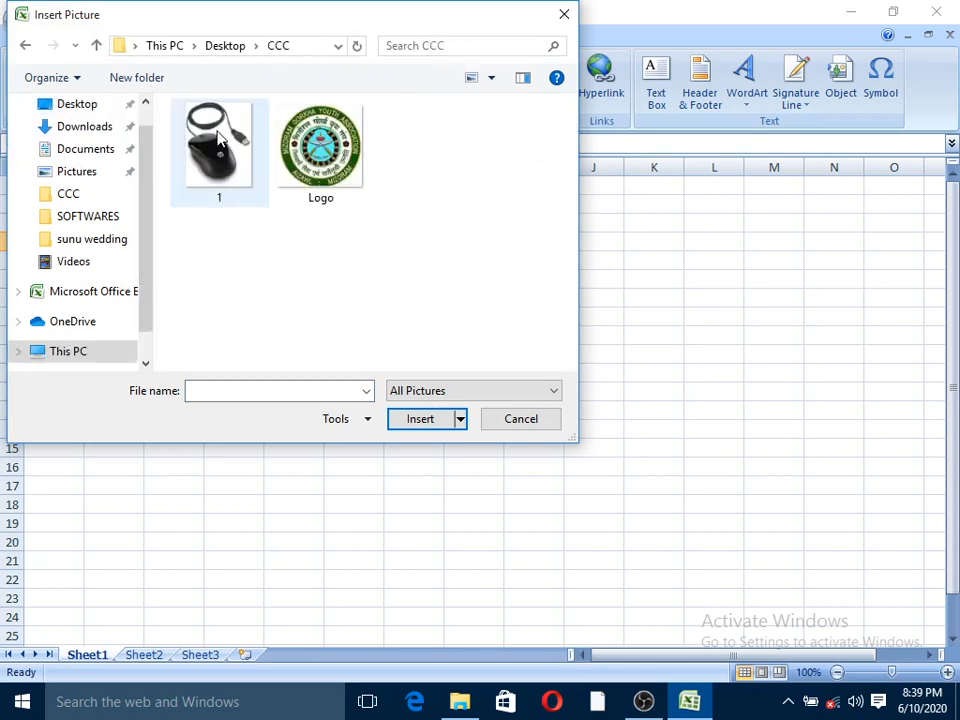
left_click(316, 160)
left_click(421, 419)
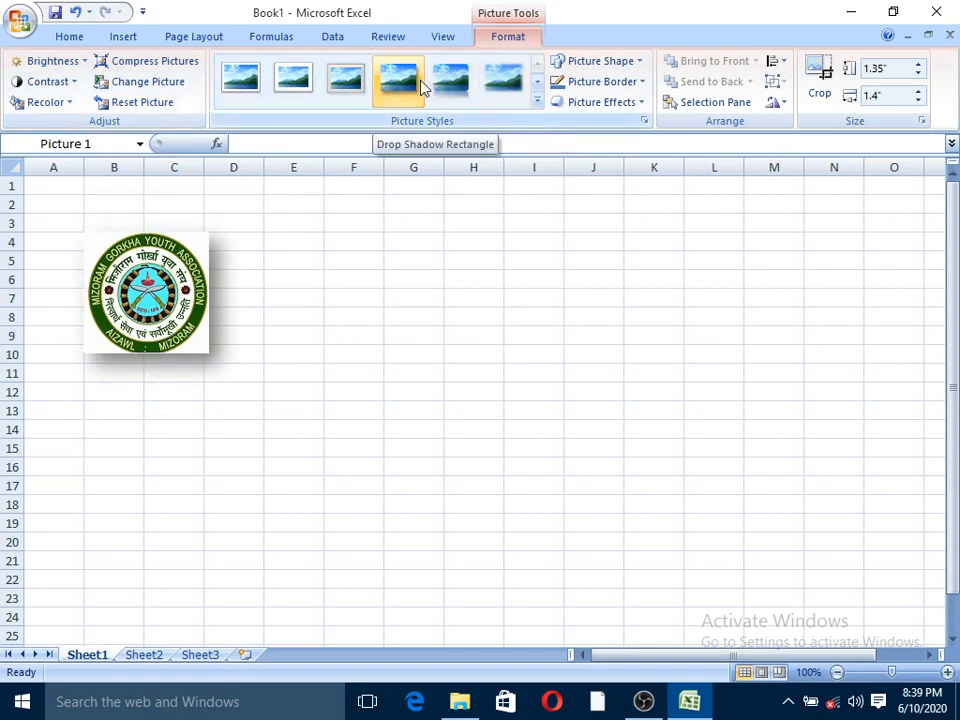
Step: Apply the dark-edged oval picture style with a shadow underneath to the logo and keep the picture selected
left_click(537, 101)
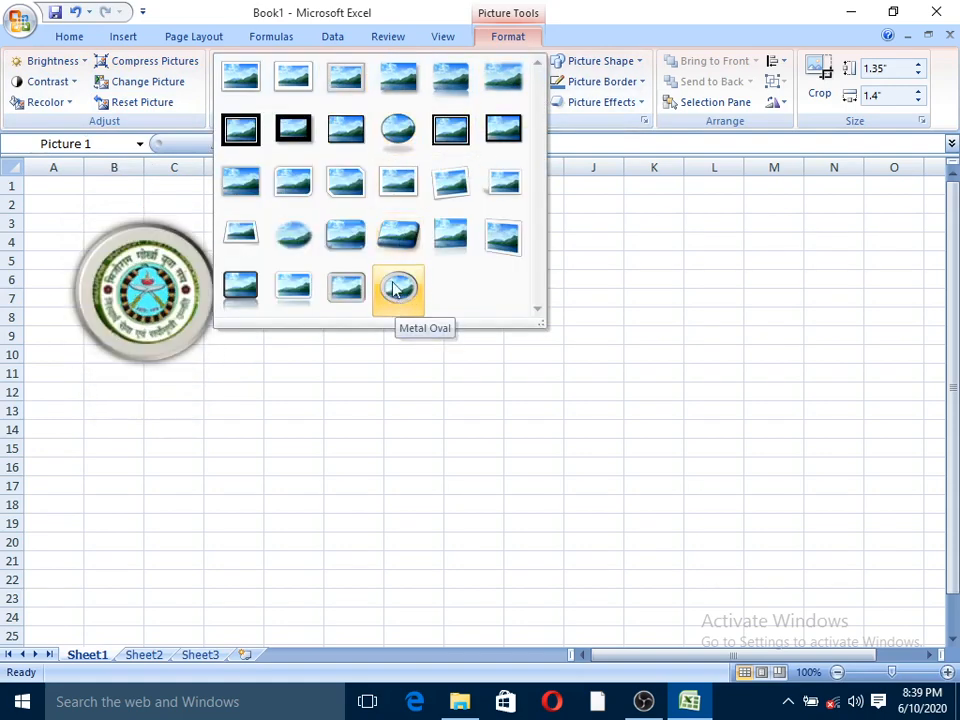
left_click(401, 145)
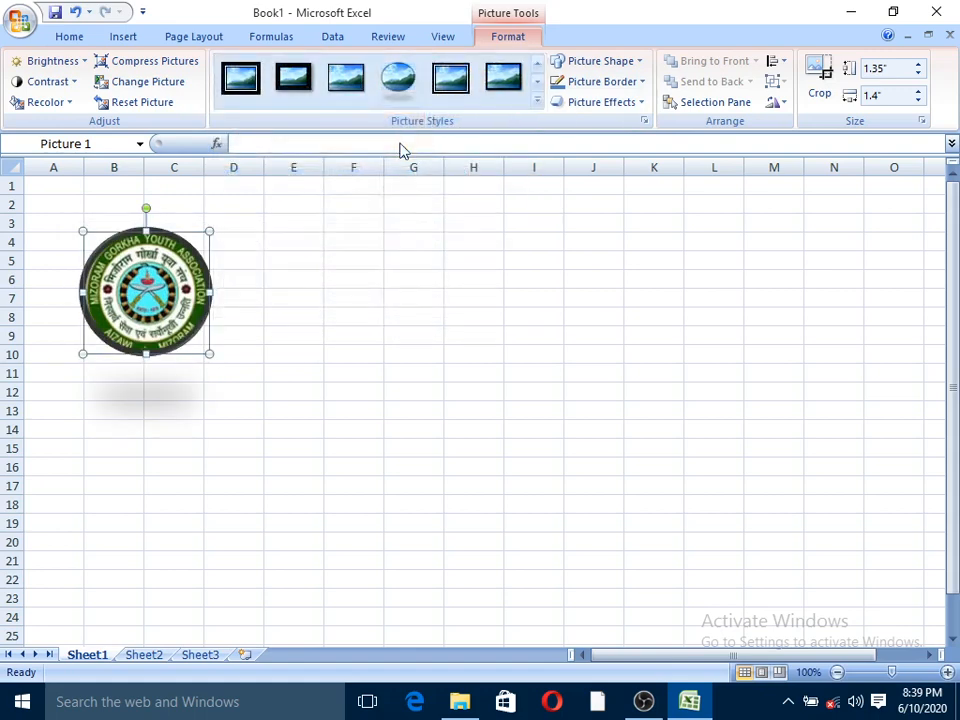
left_click(294, 372)
left_click(133, 232)
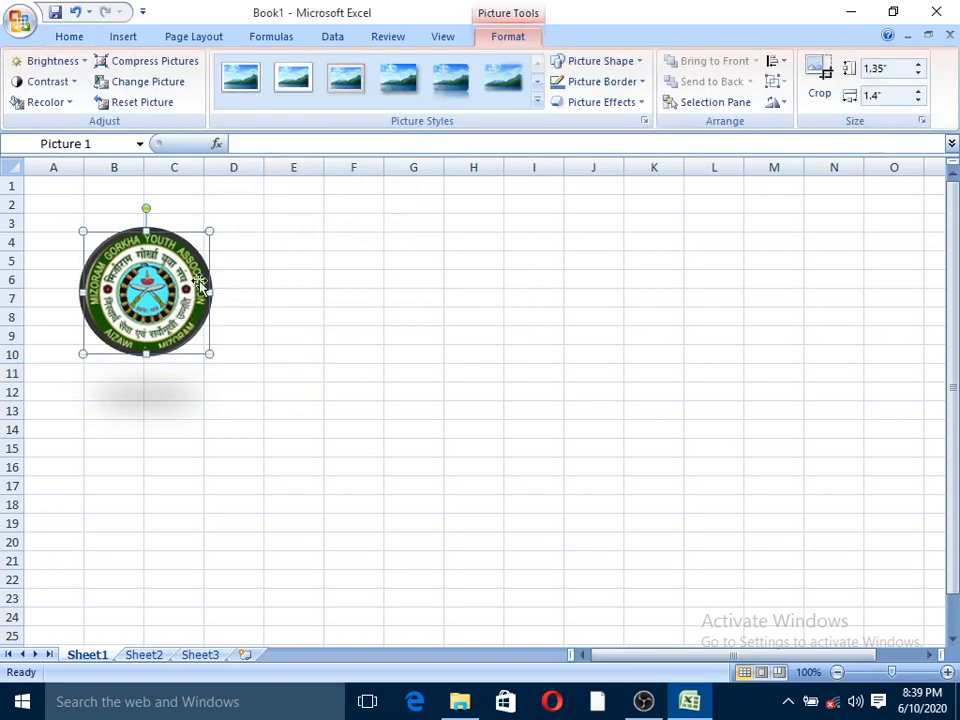
left_click(641, 62)
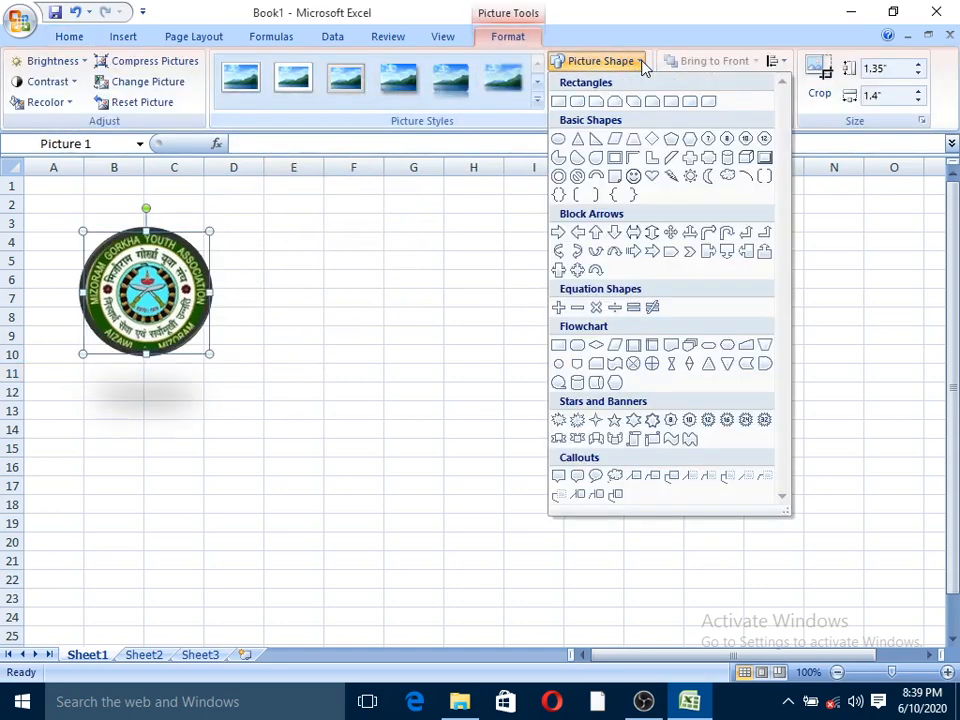
left_click(470, 261)
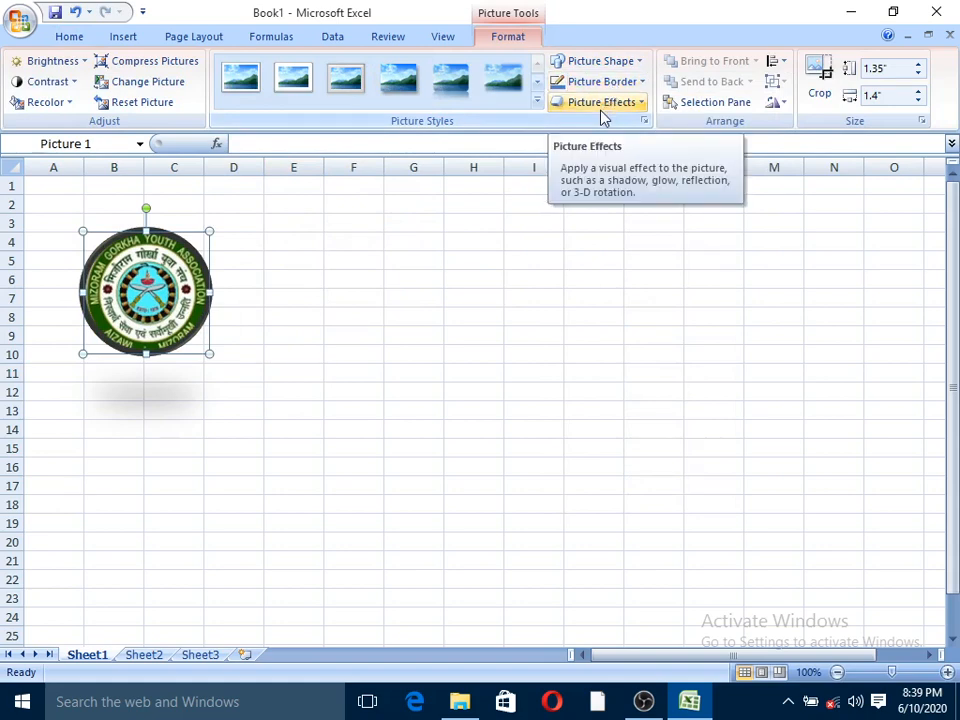
Step: Crop the logo slightly on its right and left edges to a width of about 1.25"
left_click(826, 88)
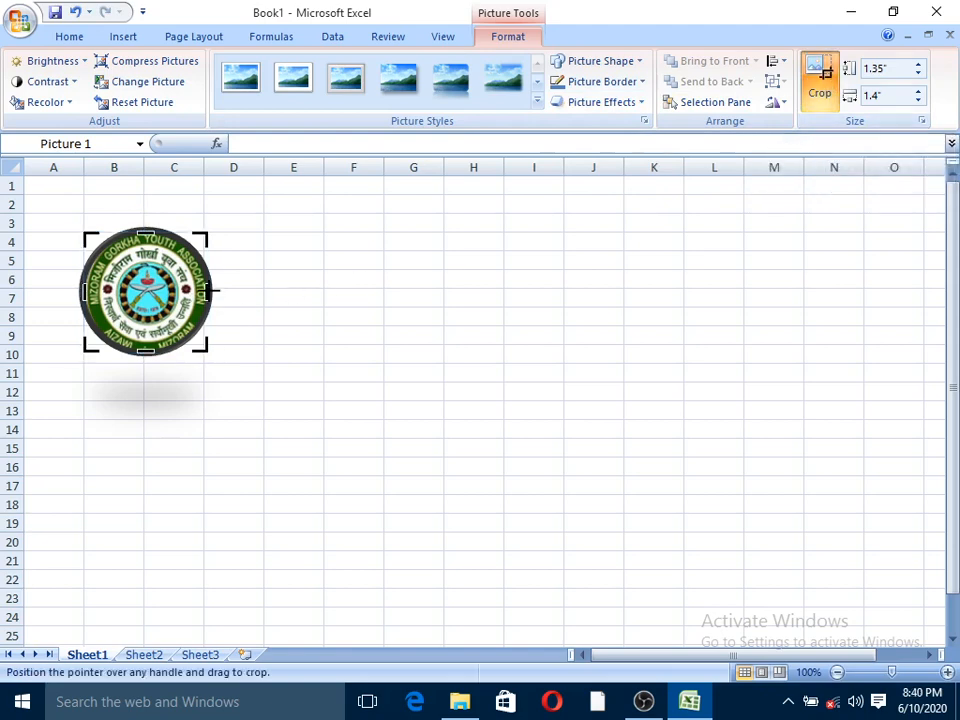
left_click_drag(212, 290, 202, 291)
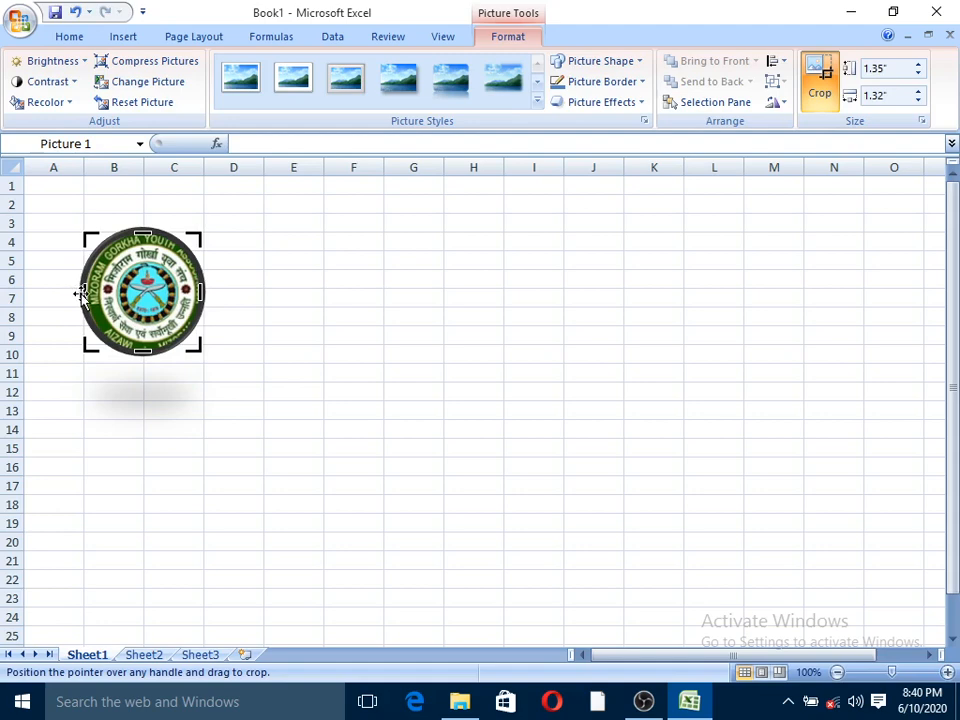
left_click_drag(81, 292, 91, 292)
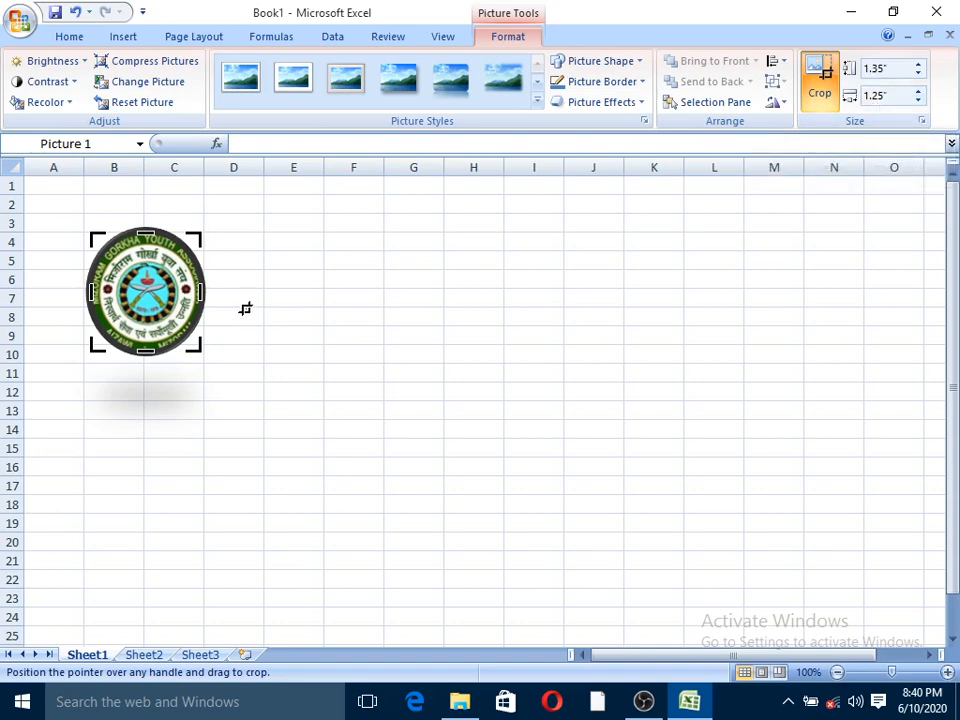
Step: Select cell E11 as the insertion place and search the clip art for "man", looking through the pictures
left_click(123, 38)
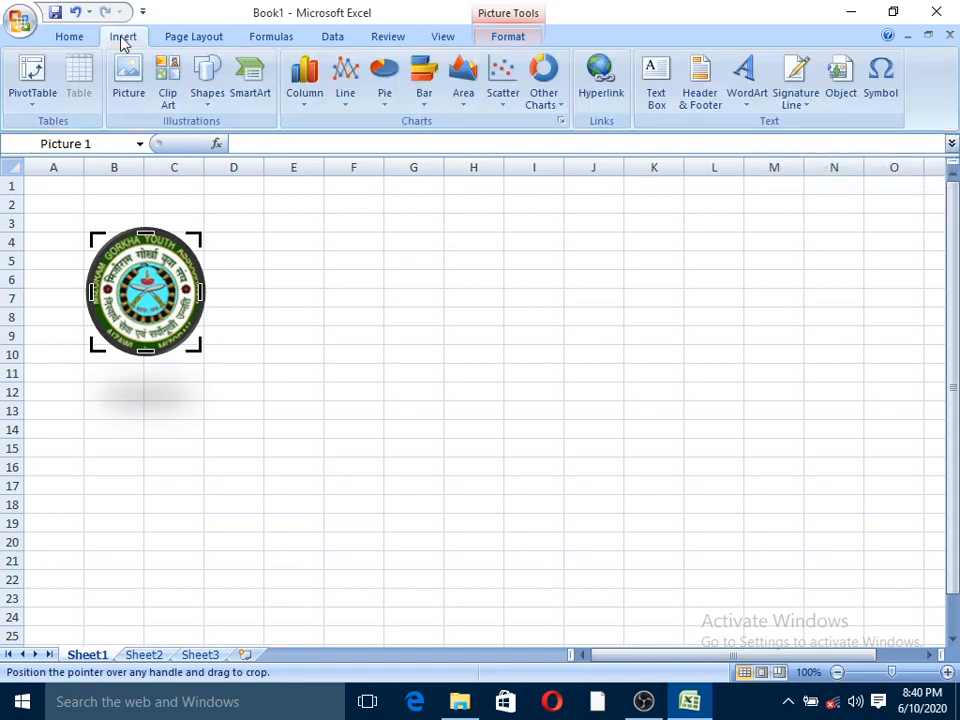
left_click(294, 373)
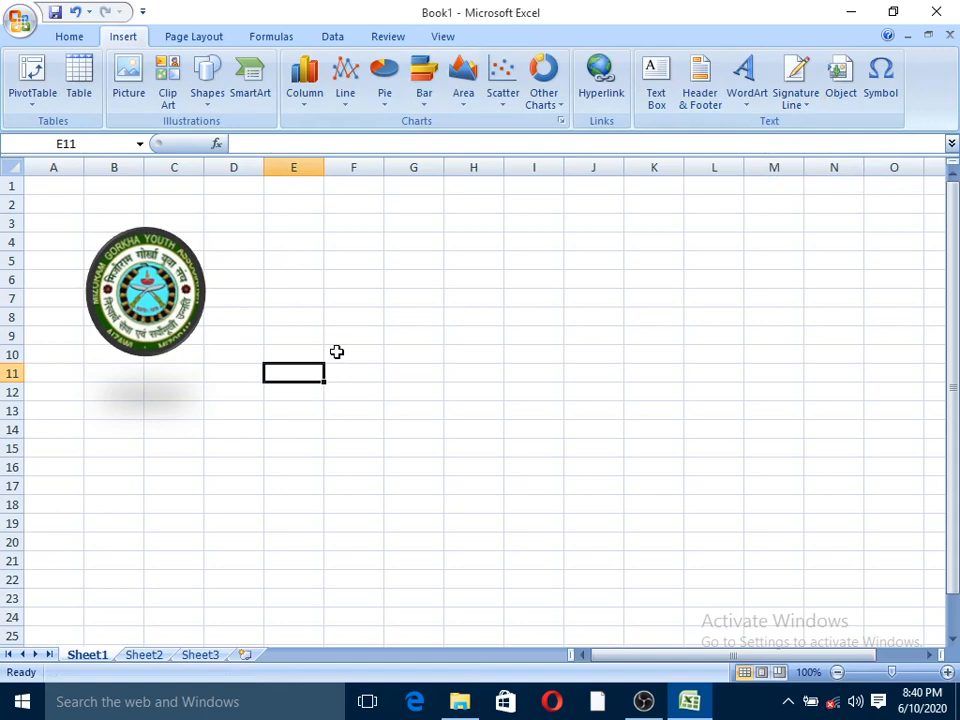
left_click(170, 98)
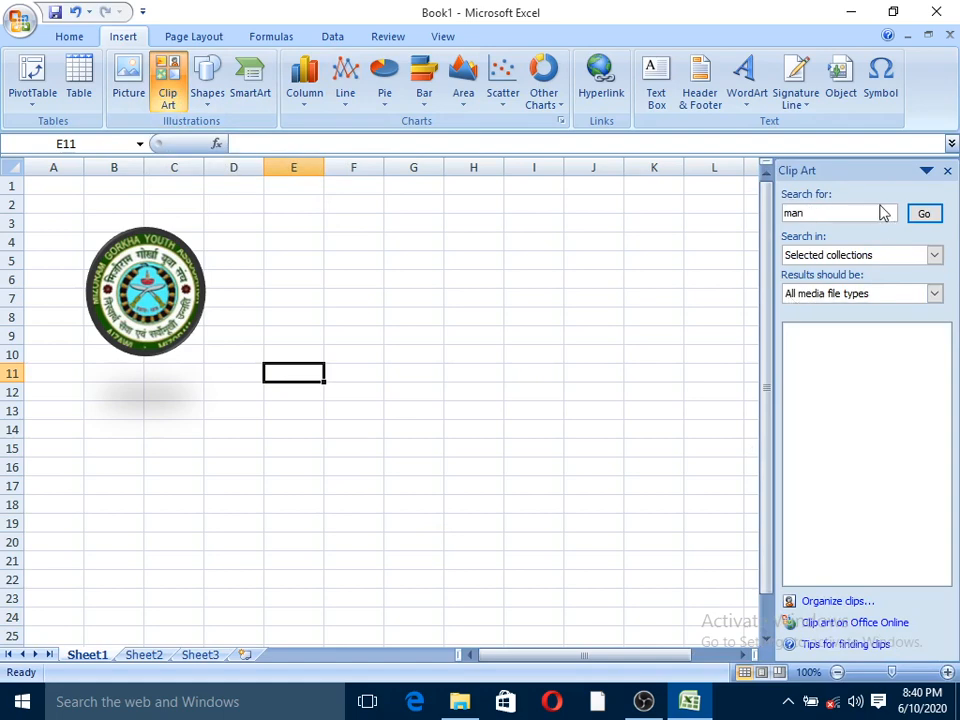
left_click(926, 215)
left_click(924, 214)
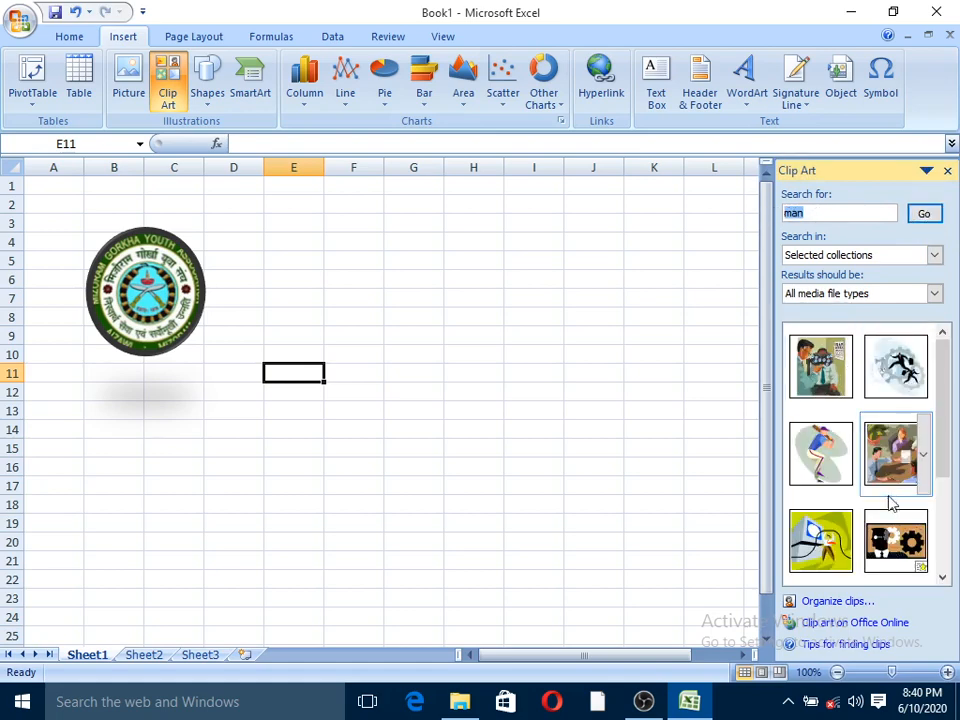
left_click_drag(945, 386, 935, 483)
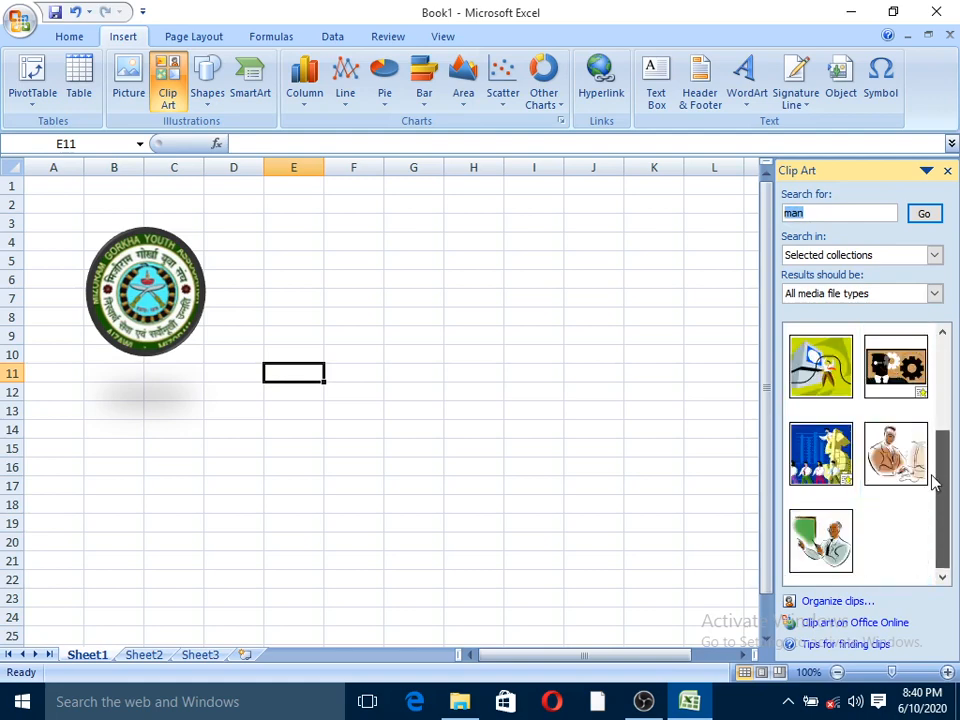
scroll(931, 481, "up", 5)
Step: Search the clip art for "all"
type("al")
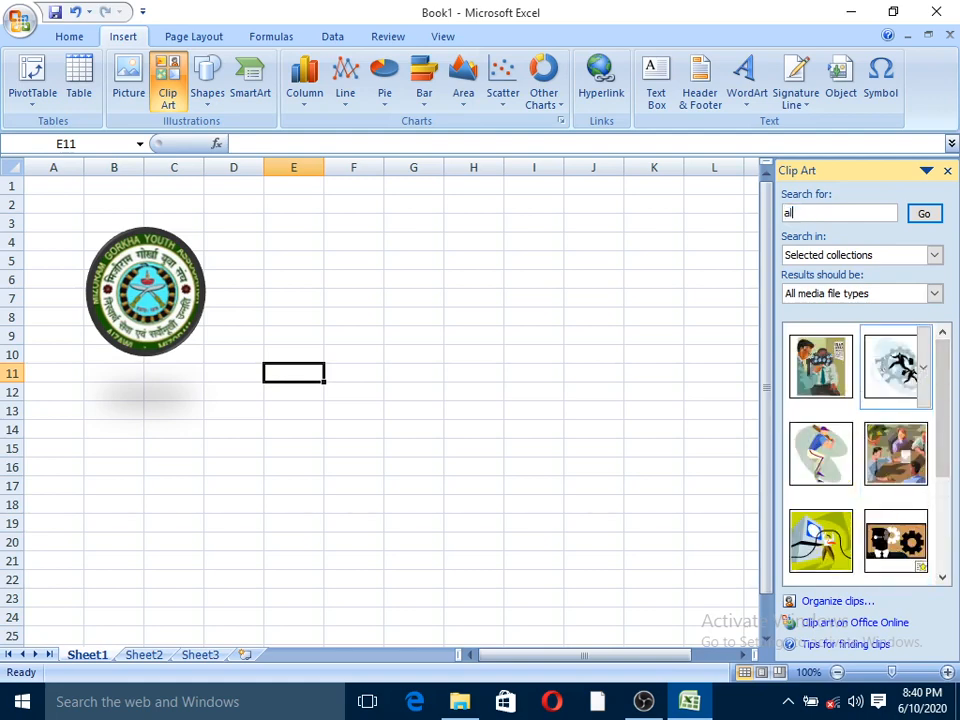
type("l")
left_click(922, 214)
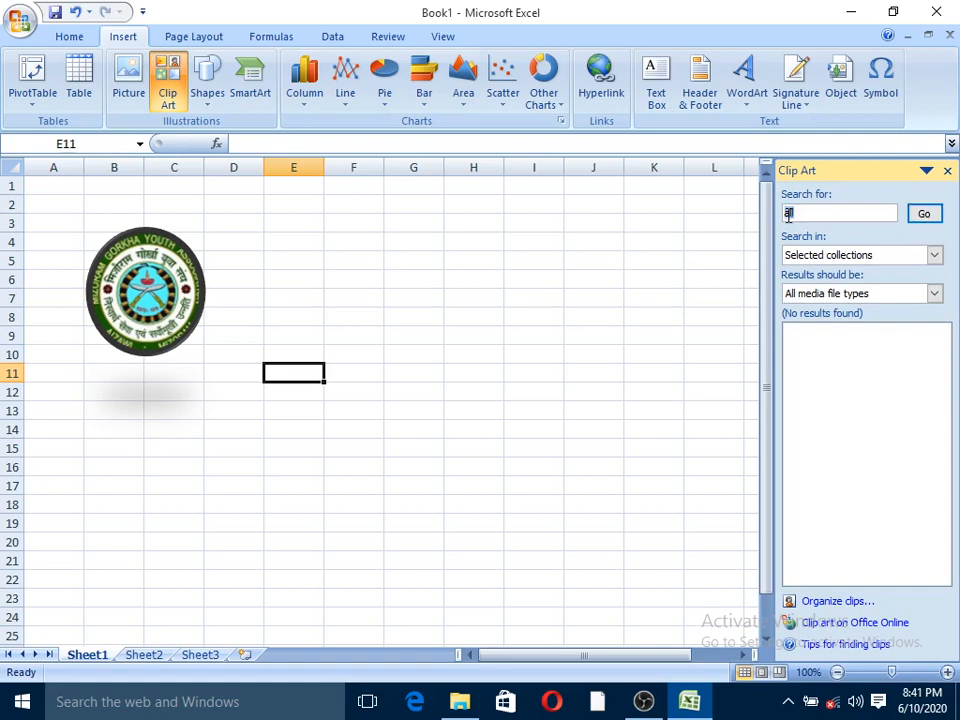
Step: Insert the "man" clip art of a teacher pointing at a green board and move it to columns F to I, level with the logo
type("man")
left_click(923, 214)
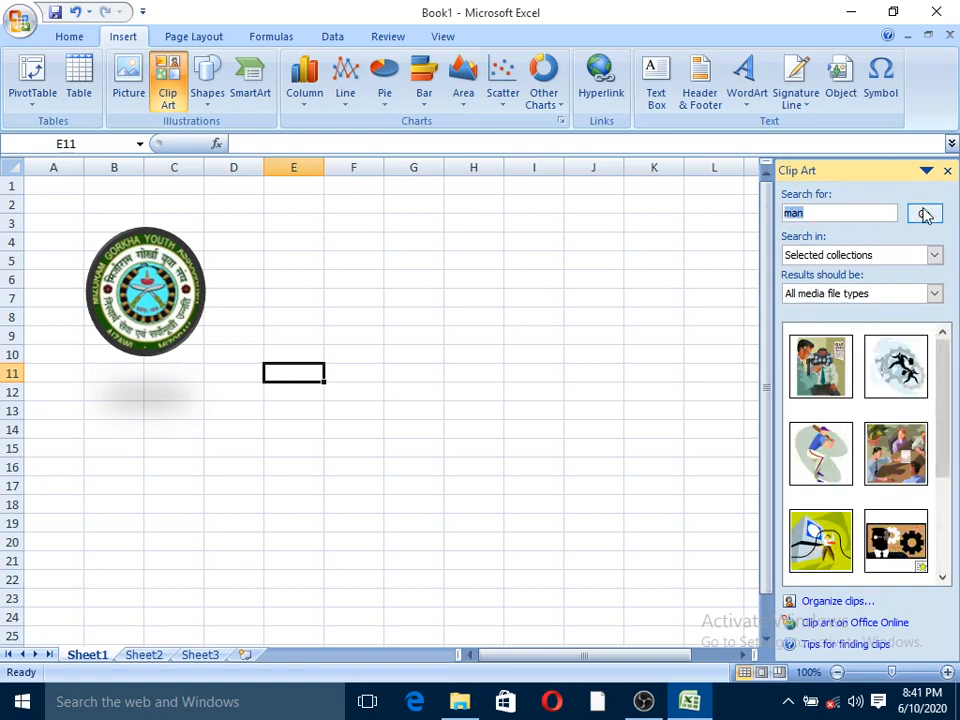
left_click_drag(946, 435, 954, 525)
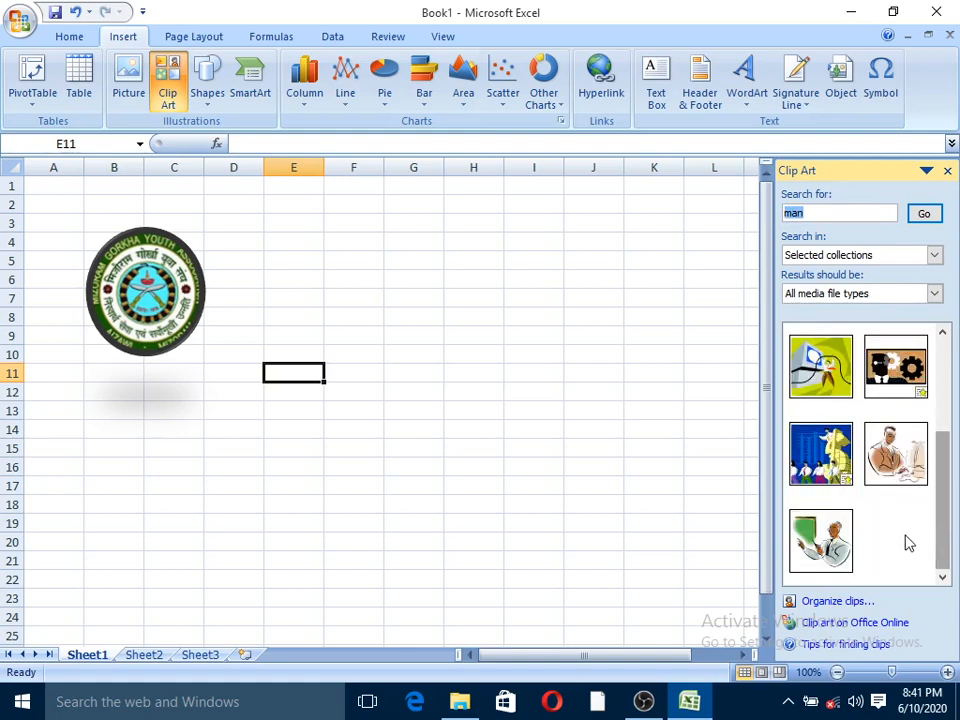
left_click(818, 540)
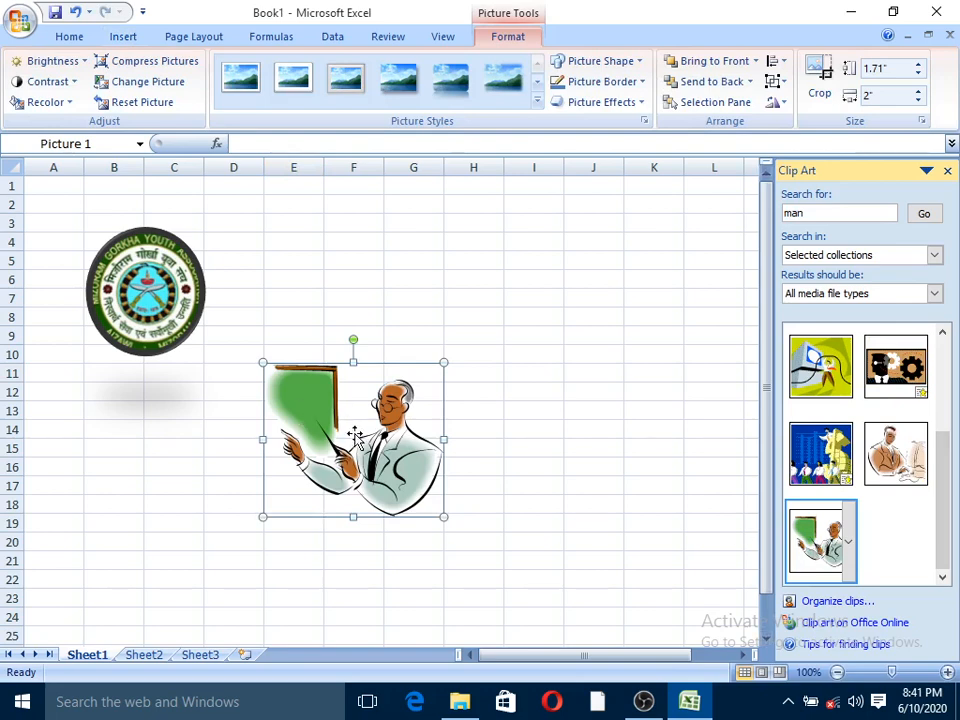
left_click_drag(375, 376, 471, 263)
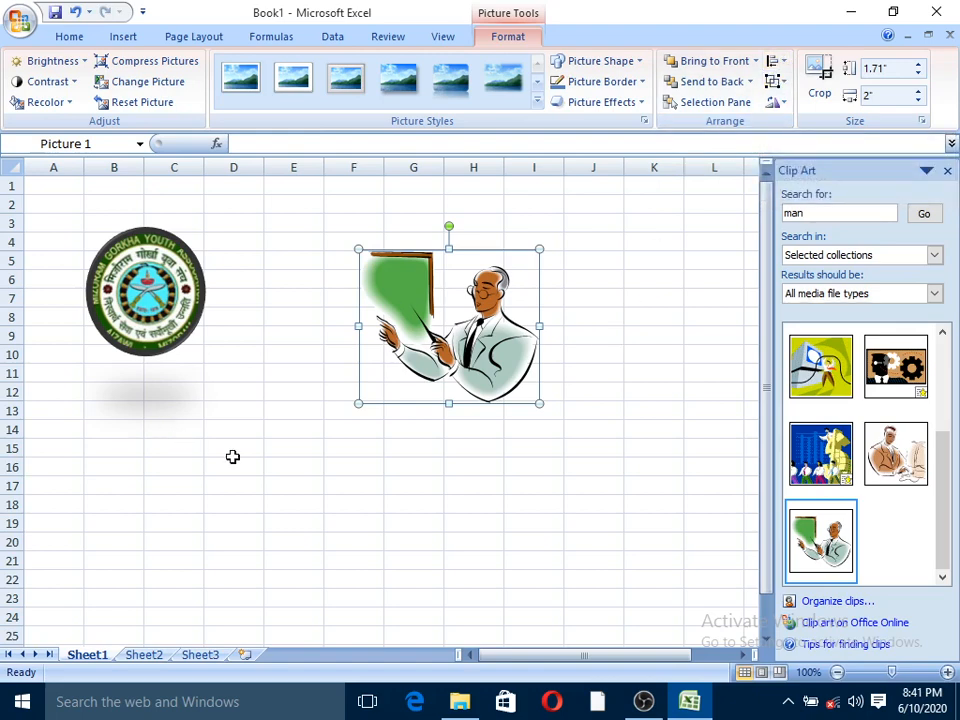
Step: Draw a Not Equal equation shape about 0.91" high and 1.13" wide below the teacher picture, around cells I15 to J18
left_click_drag(293, 467, 293, 448)
left_click(124, 40)
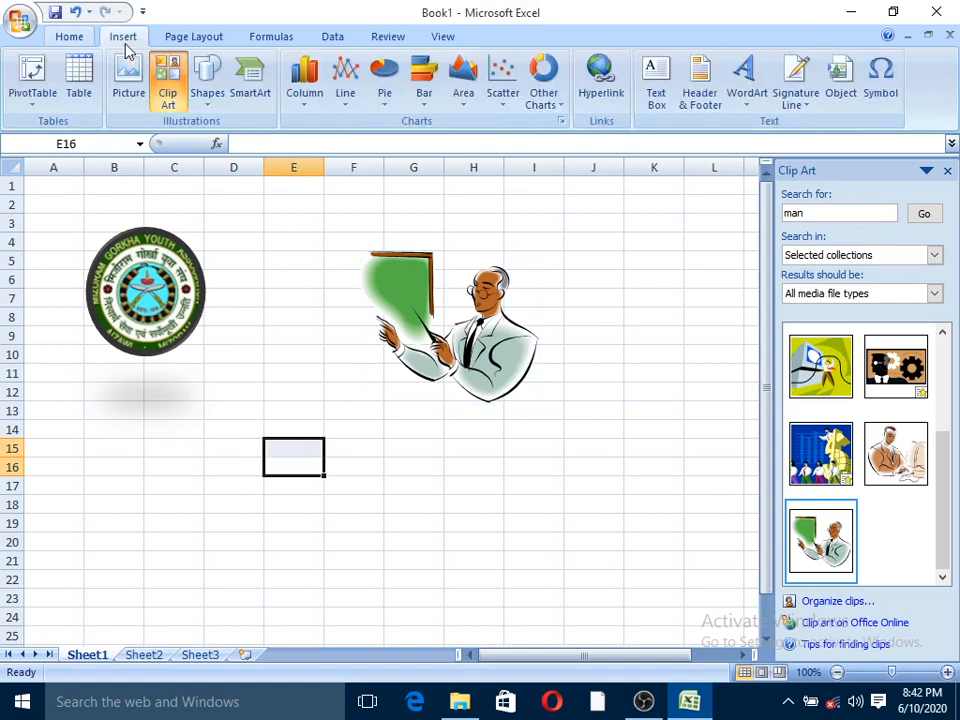
left_click(207, 100)
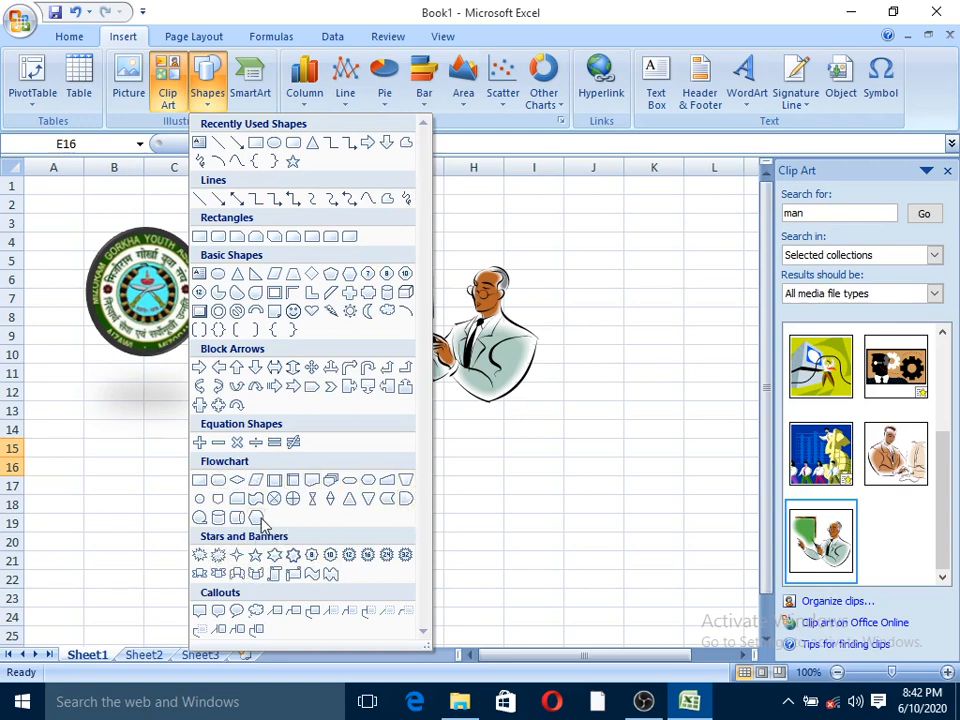
left_click(292, 442)
left_click_drag(513, 432, 615, 514)
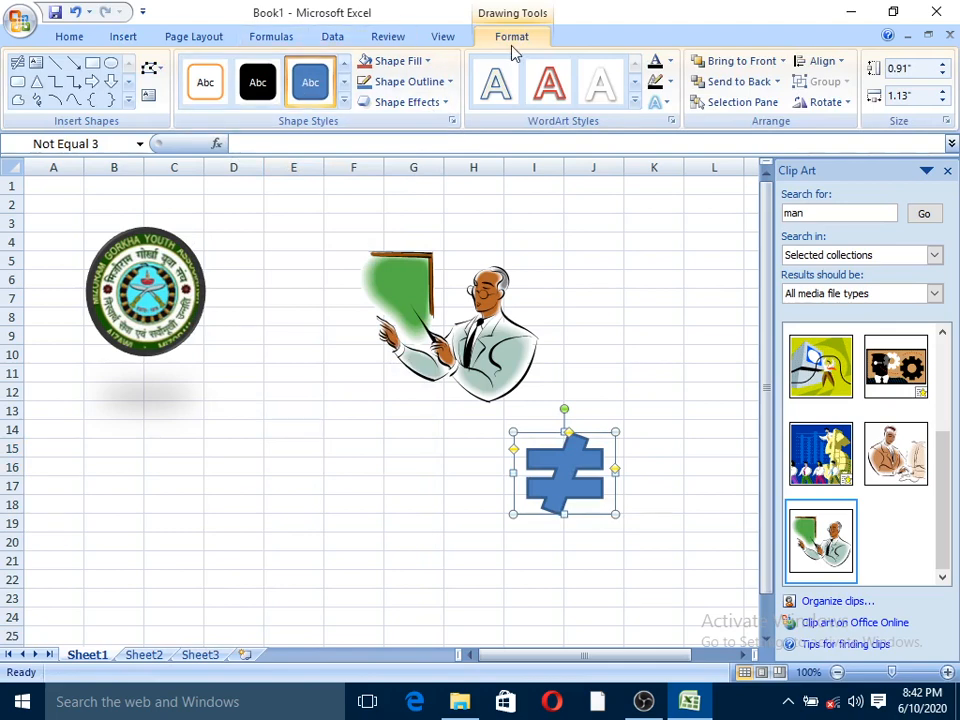
Step: Give the Not Equal shape the teal gradient shape style and a dark olive green outline
left_click(344, 101)
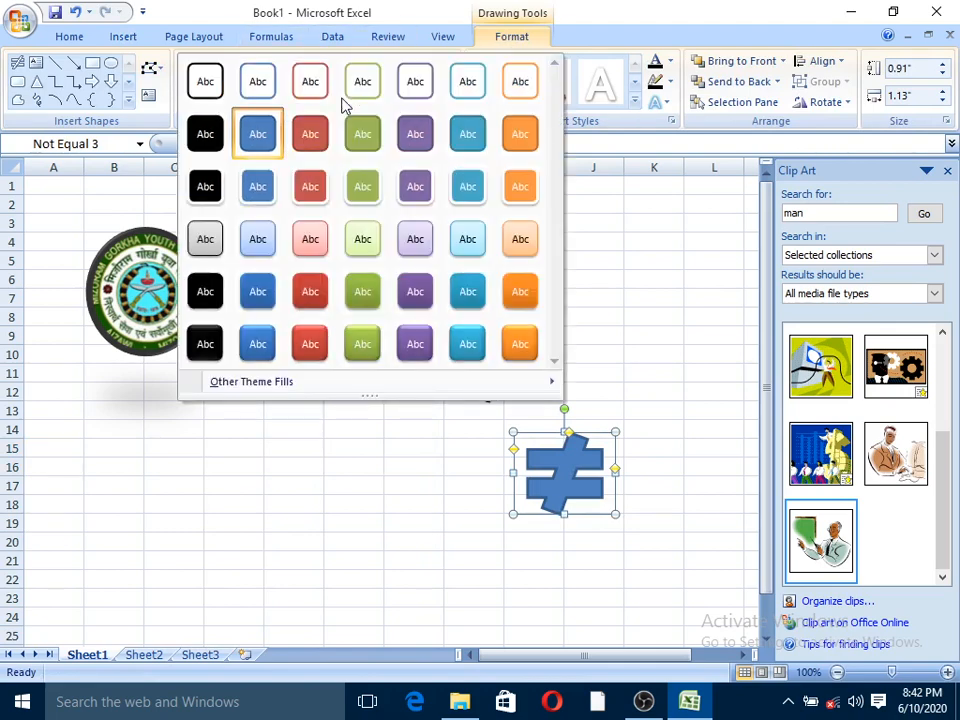
left_click(470, 300)
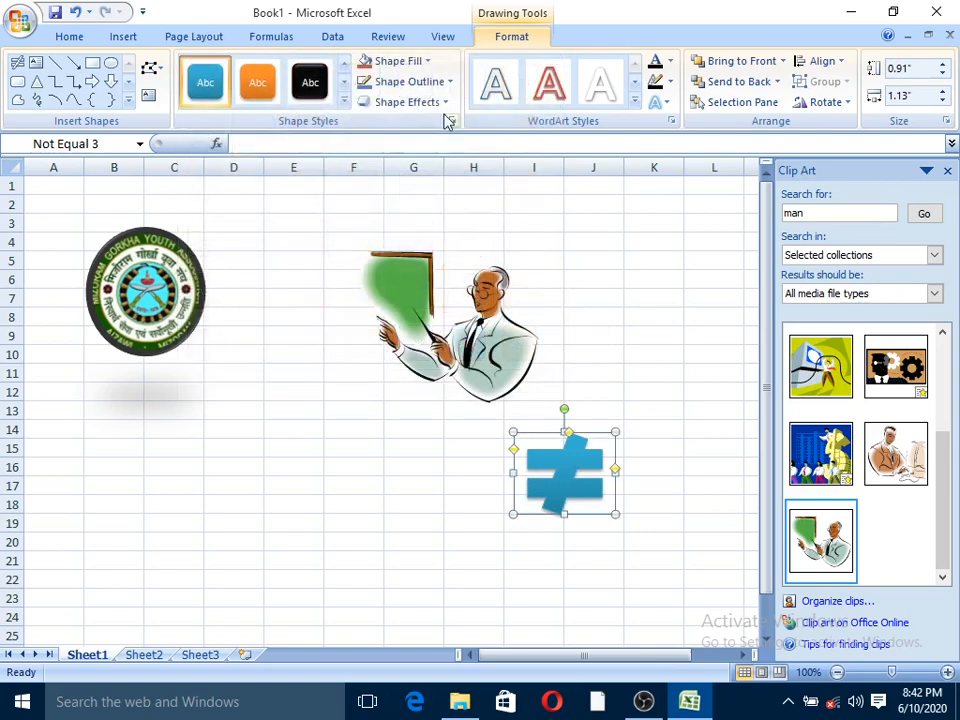
left_click(448, 88)
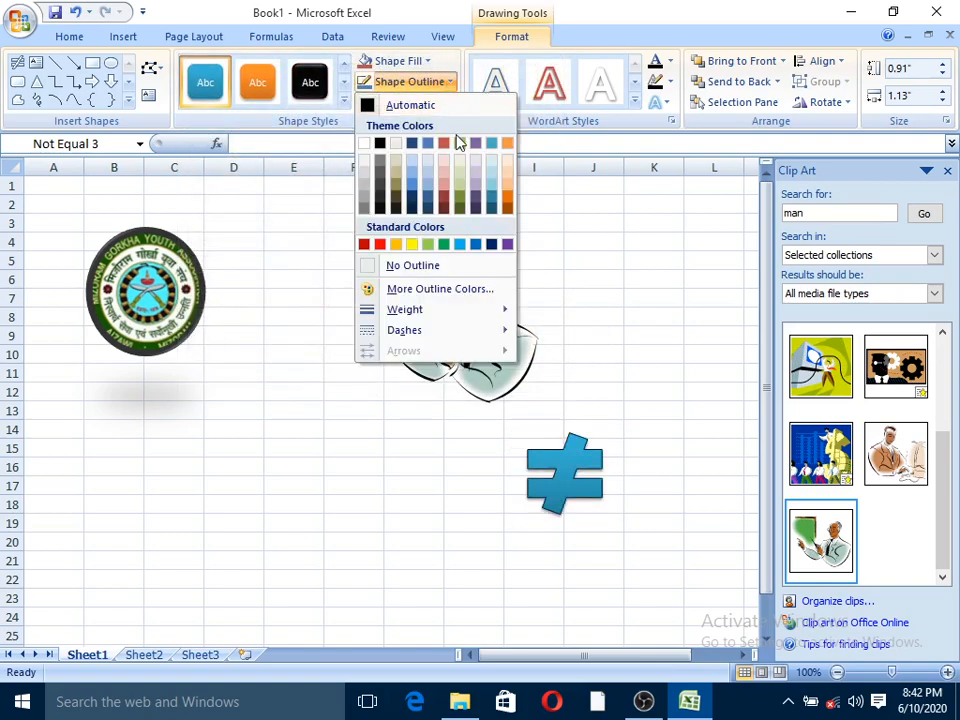
left_click(457, 199)
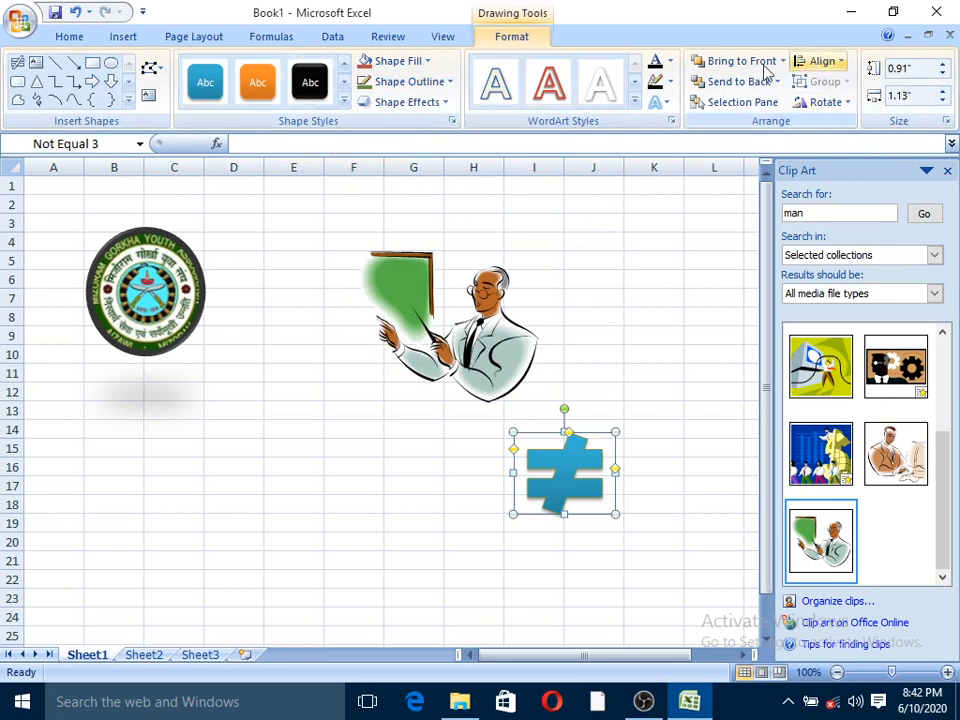
left_click(633, 106)
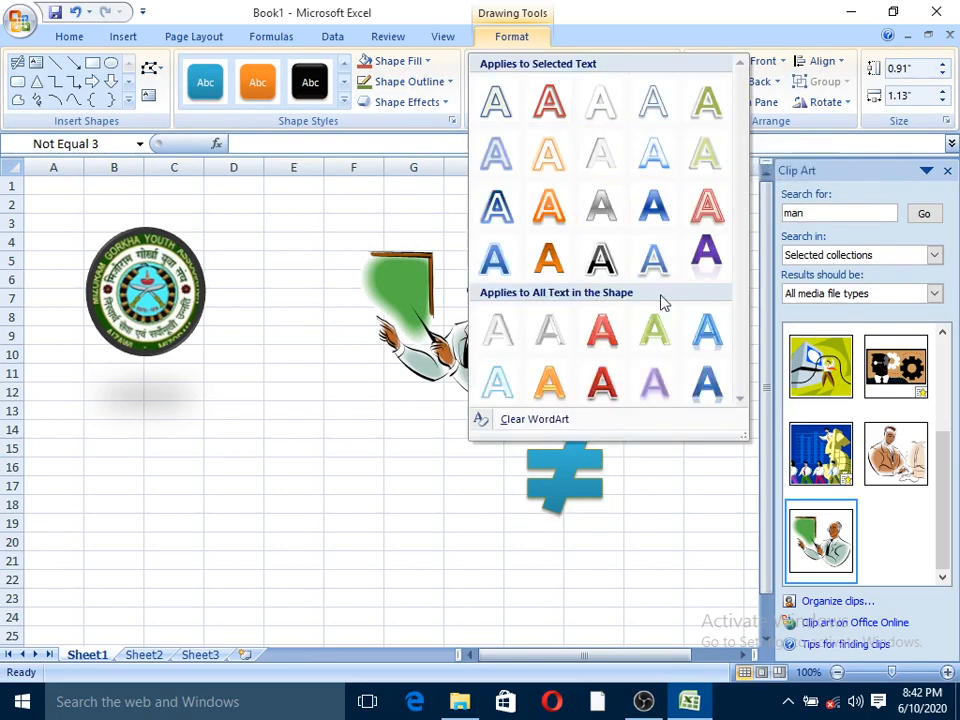
left_click(257, 349)
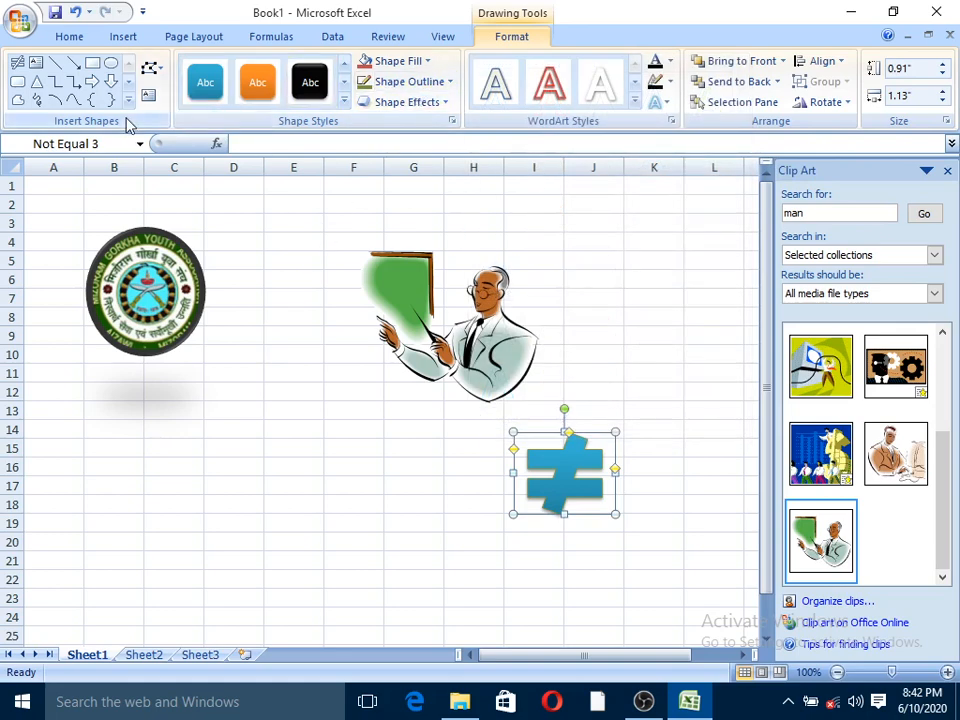
left_click(123, 37)
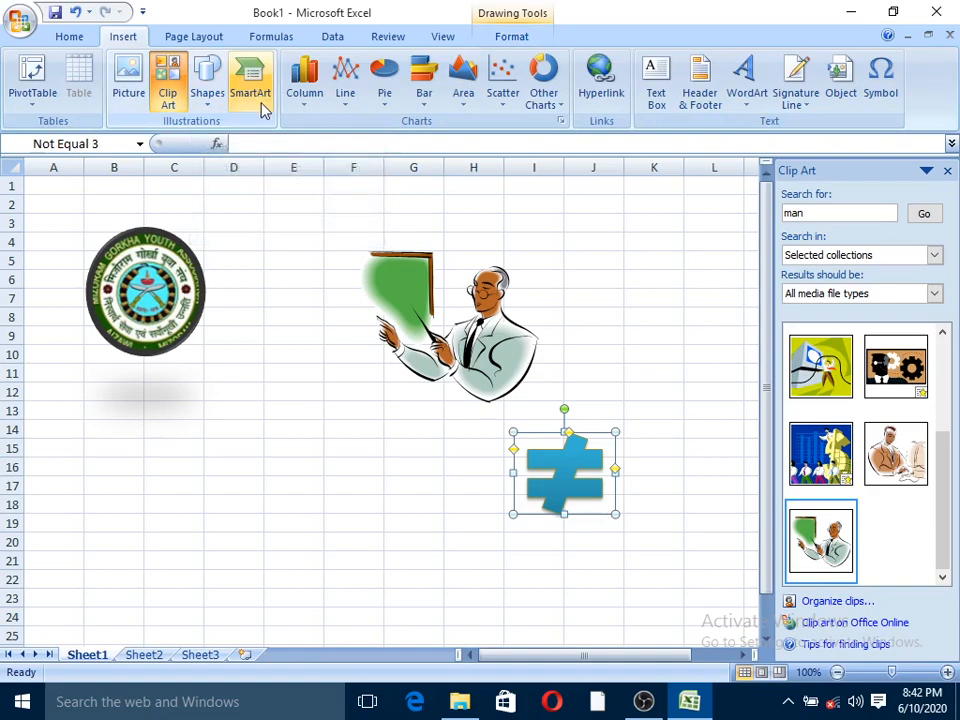
Step: Browse the full range of SmartArt layouts, from the List category through Process, Cycle, Hierarchy, Relationship and Matrix to Pyramid
left_click(234, 448)
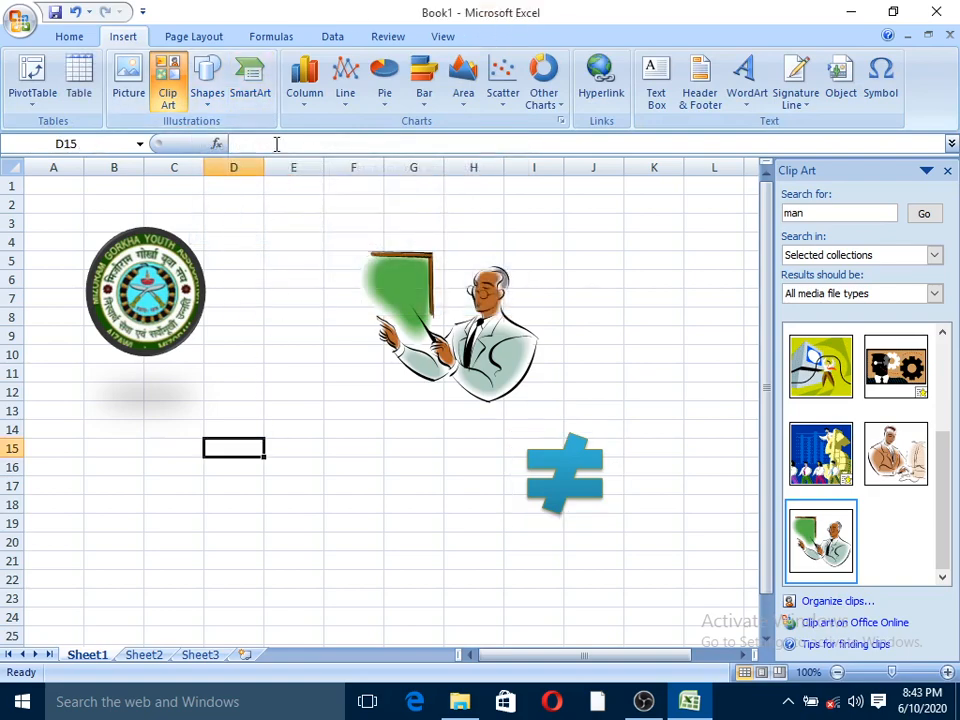
left_click(255, 93)
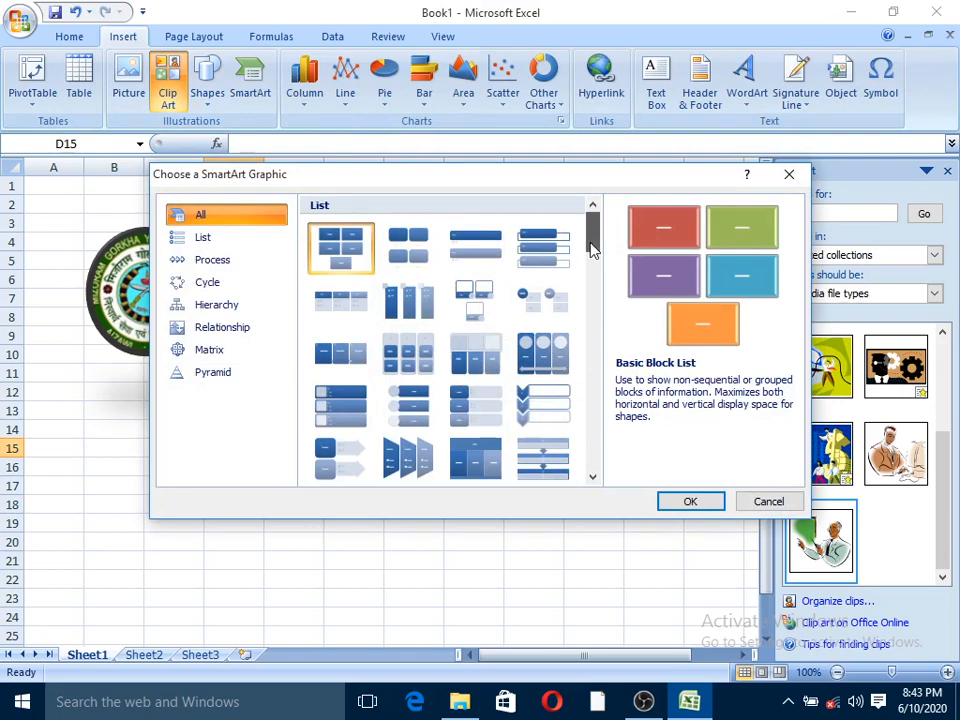
mouse_move(591, 246)
left_mouse_down()
mouse_move(598, 268)
mouse_move(600, 243)
left_mouse_up()
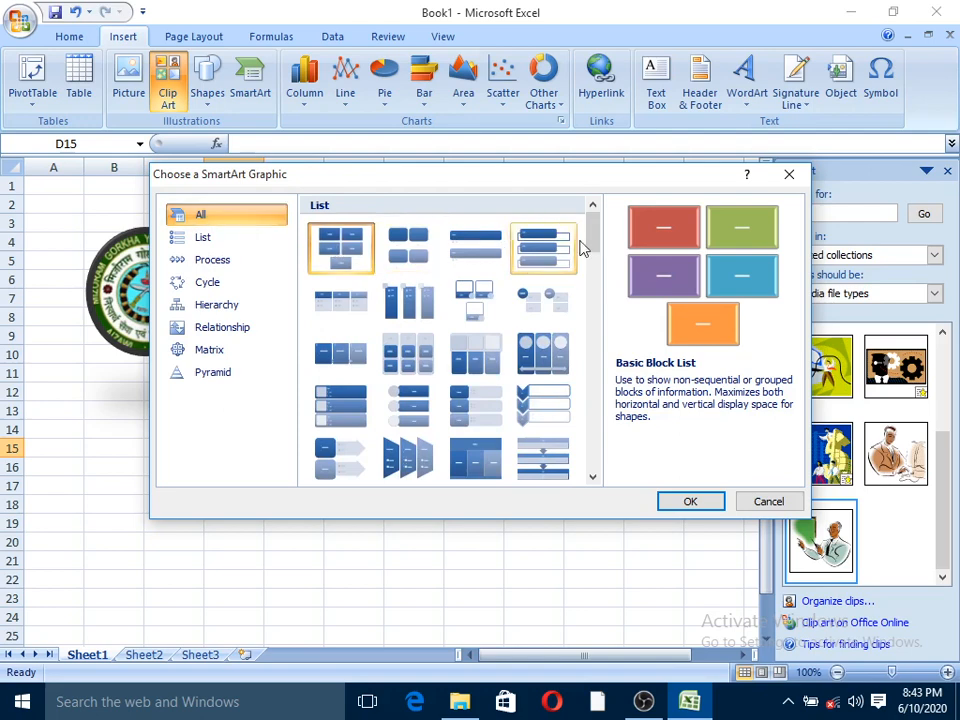
left_click_drag(591, 242, 586, 281)
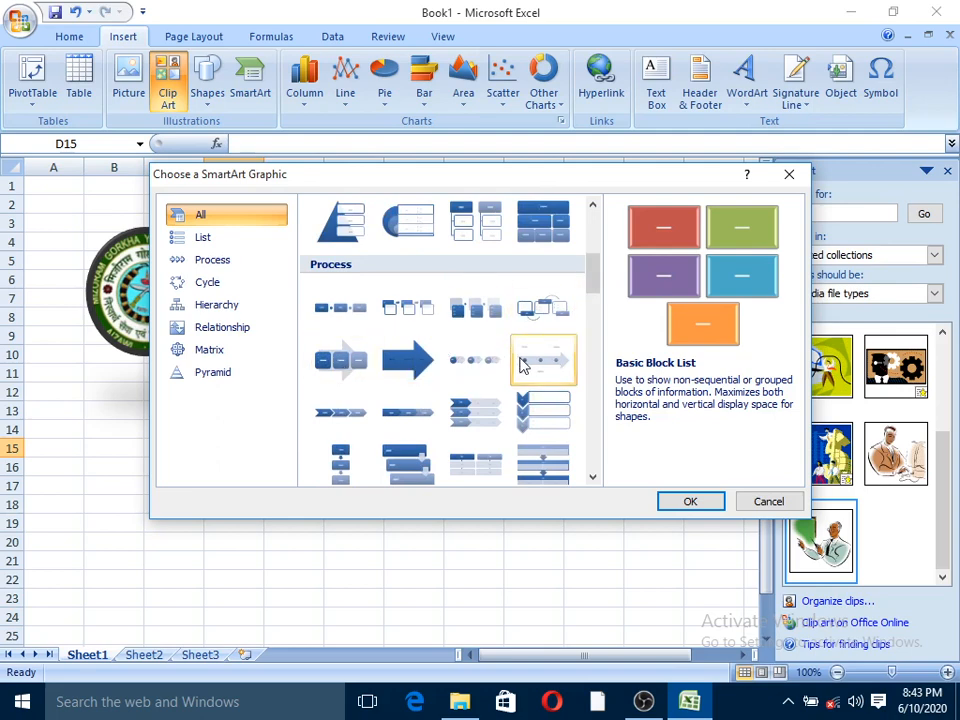
left_click_drag(594, 285, 595, 357)
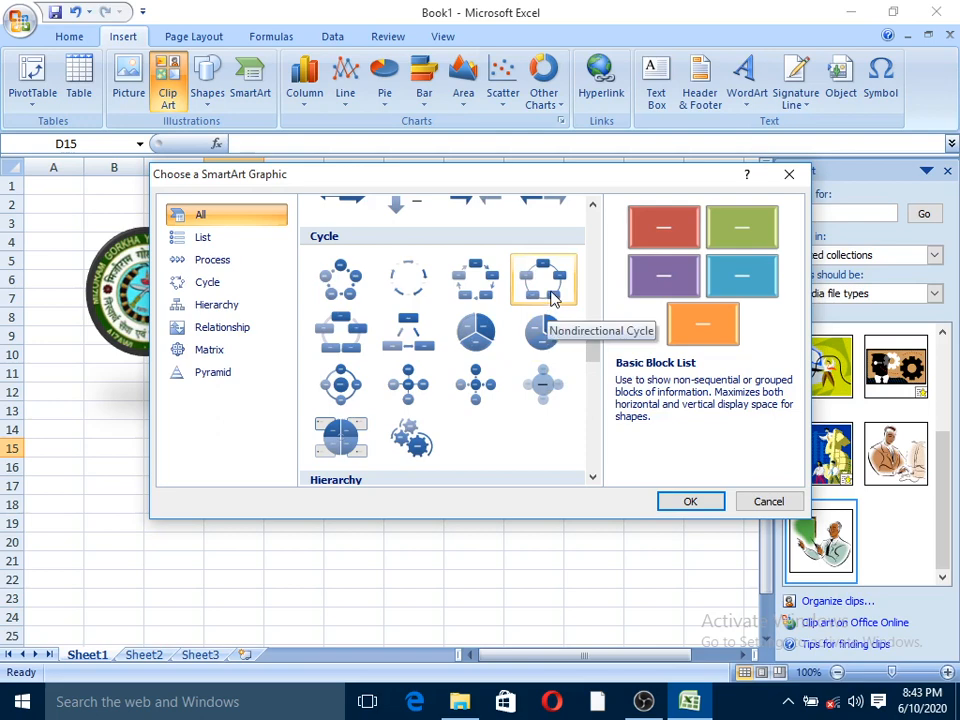
left_click_drag(594, 352, 597, 378)
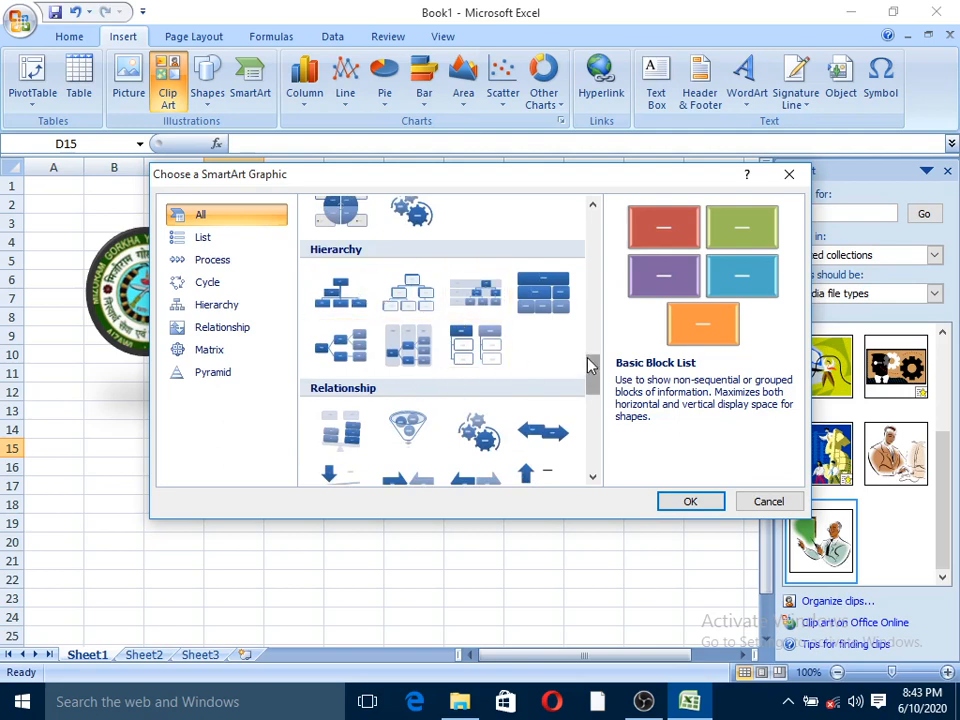
left_click_drag(597, 375, 596, 396)
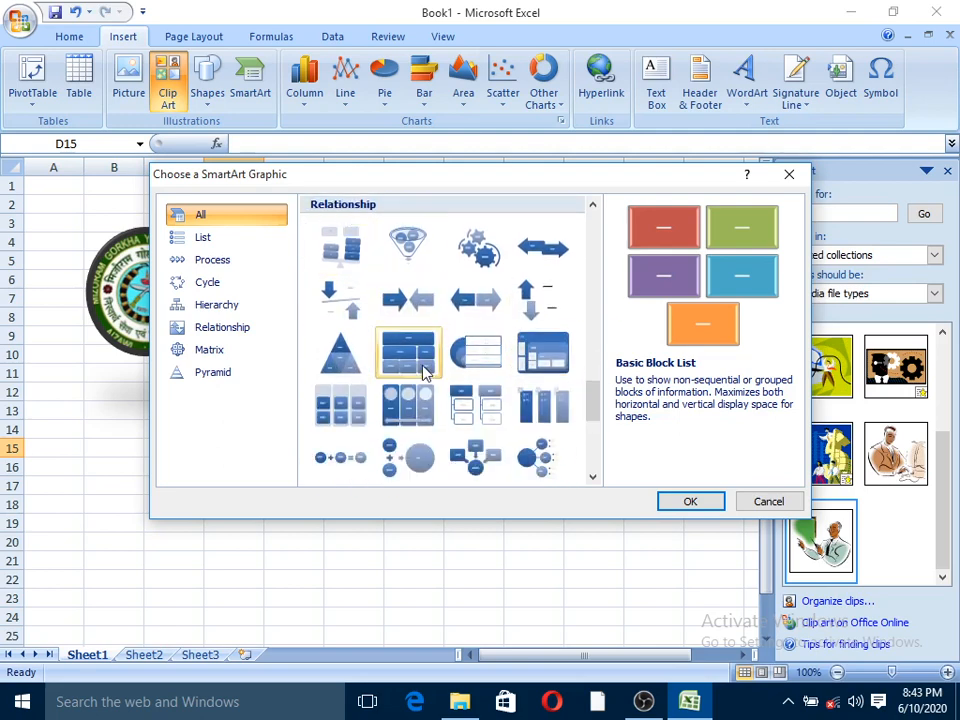
left_click_drag(593, 418, 597, 472)
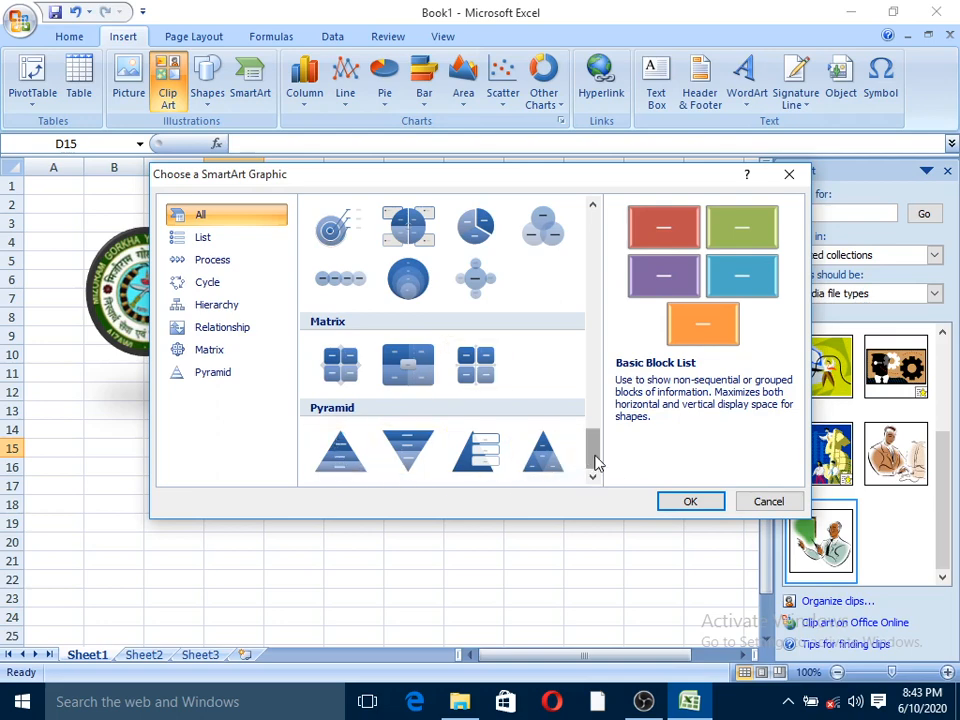
Step: Insert the Equation SmartArt graphic from the Relationship layouts
left_click_drag(596, 461, 594, 420)
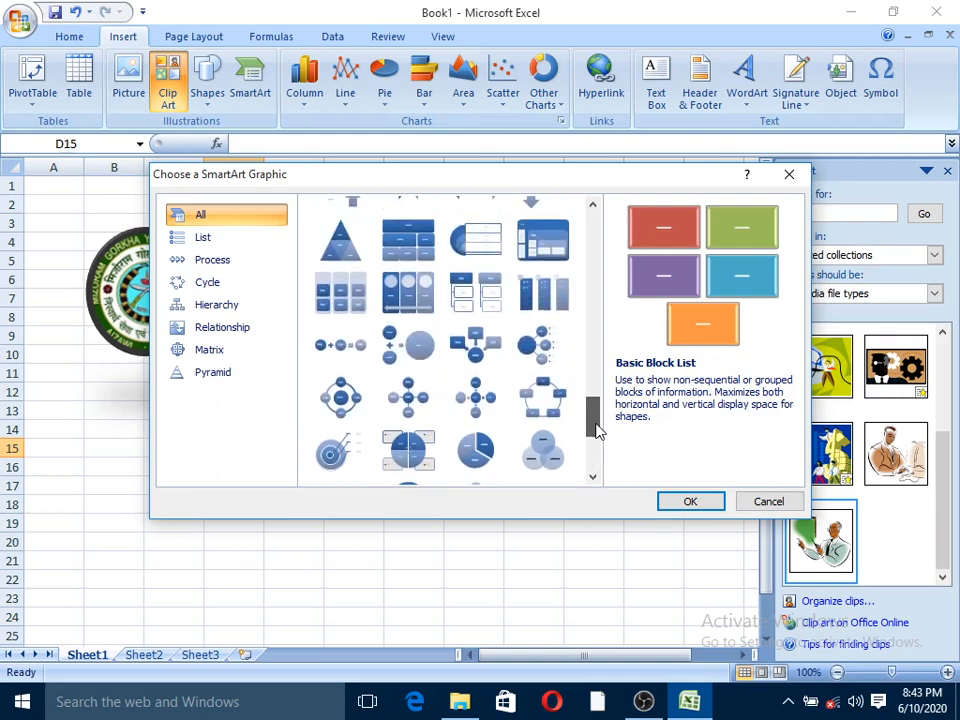
left_click(353, 357)
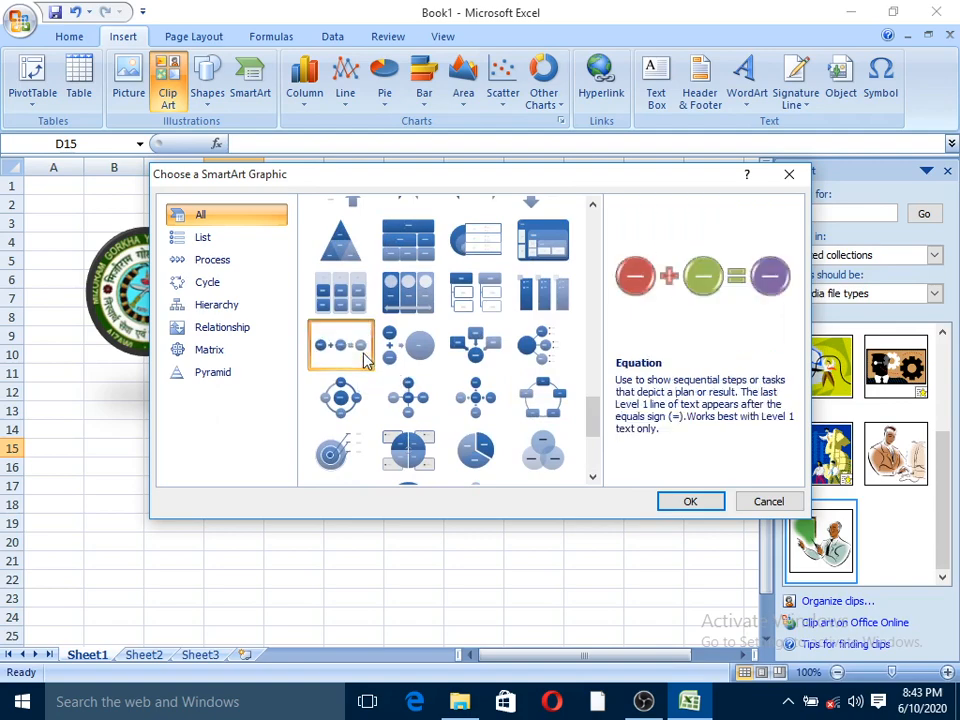
left_click(691, 503)
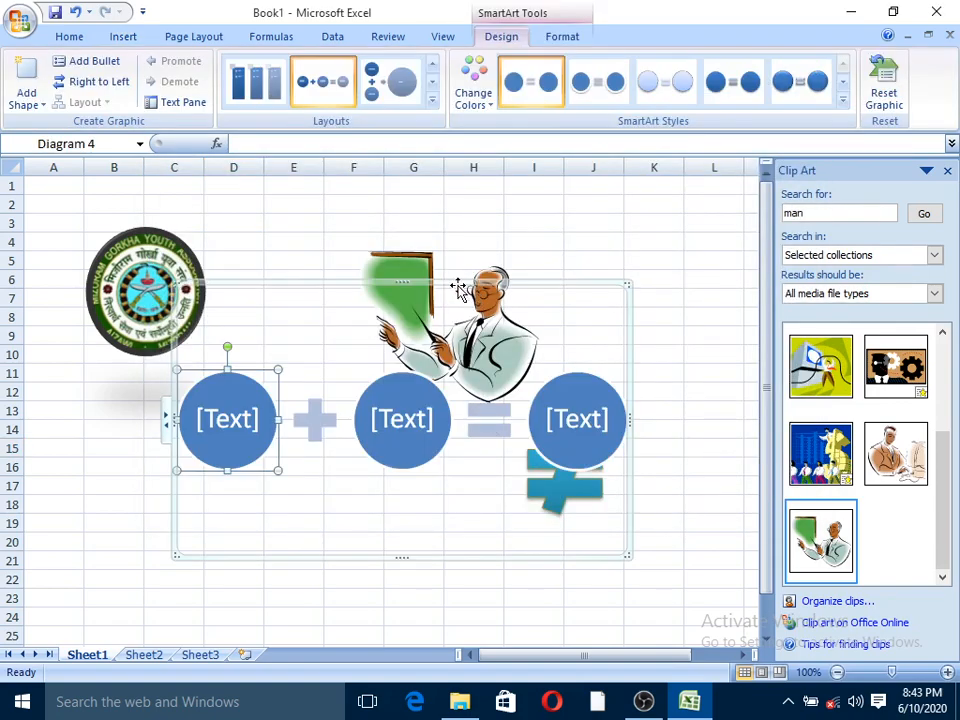
Step: Move the equation graphic to columns A to H starting at row 18, and recolor it with the red, green and purple Colorful variation
left_click_drag(458, 288, 324, 503)
scroll(389, 415, "down", 2)
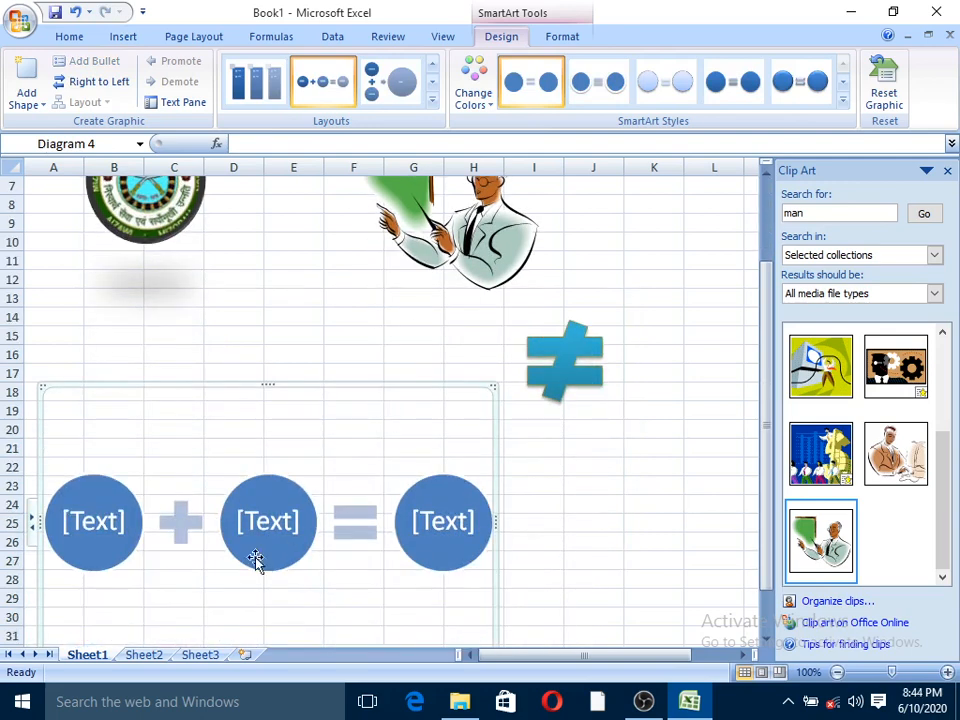
left_click(476, 100)
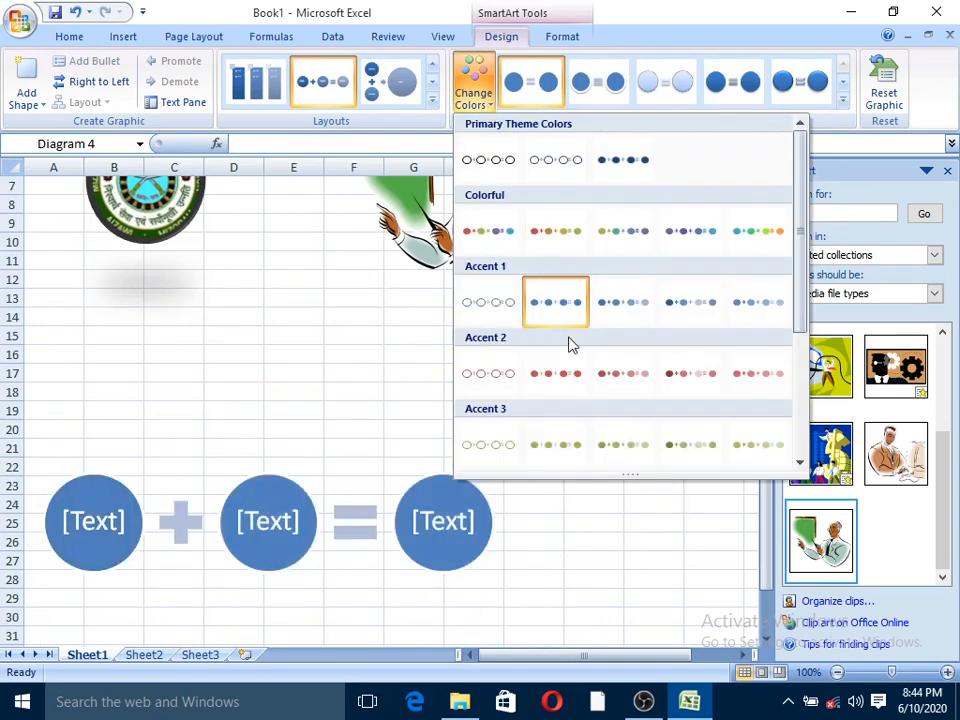
left_click(490, 234)
Step: Fill the three circles of the equation graphic with 6, 5 and 11
left_click(114, 521)
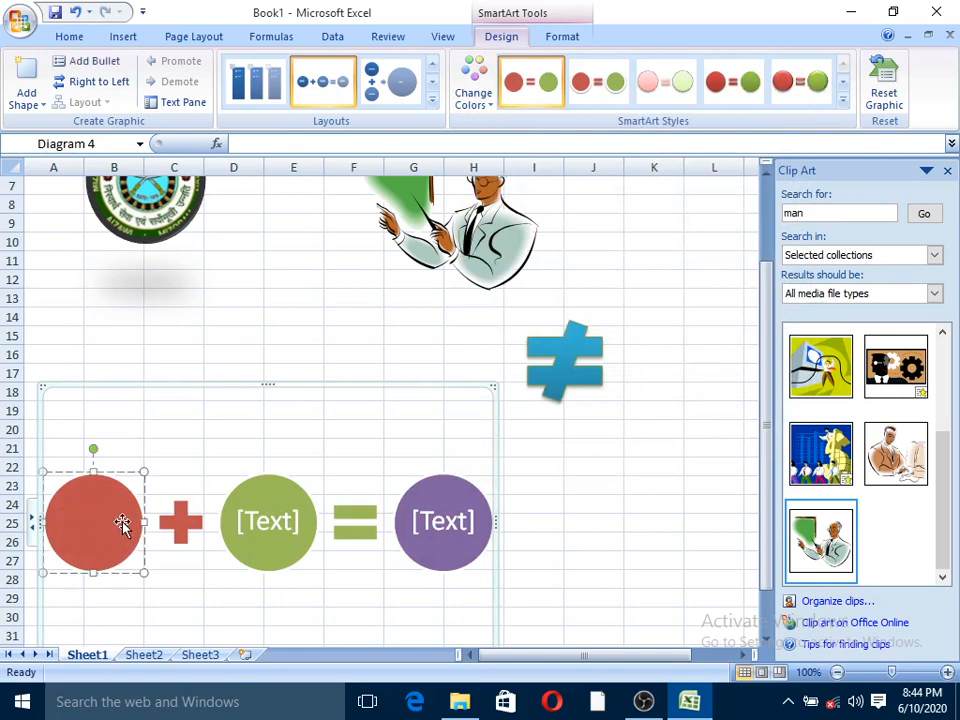
left_click(270, 523)
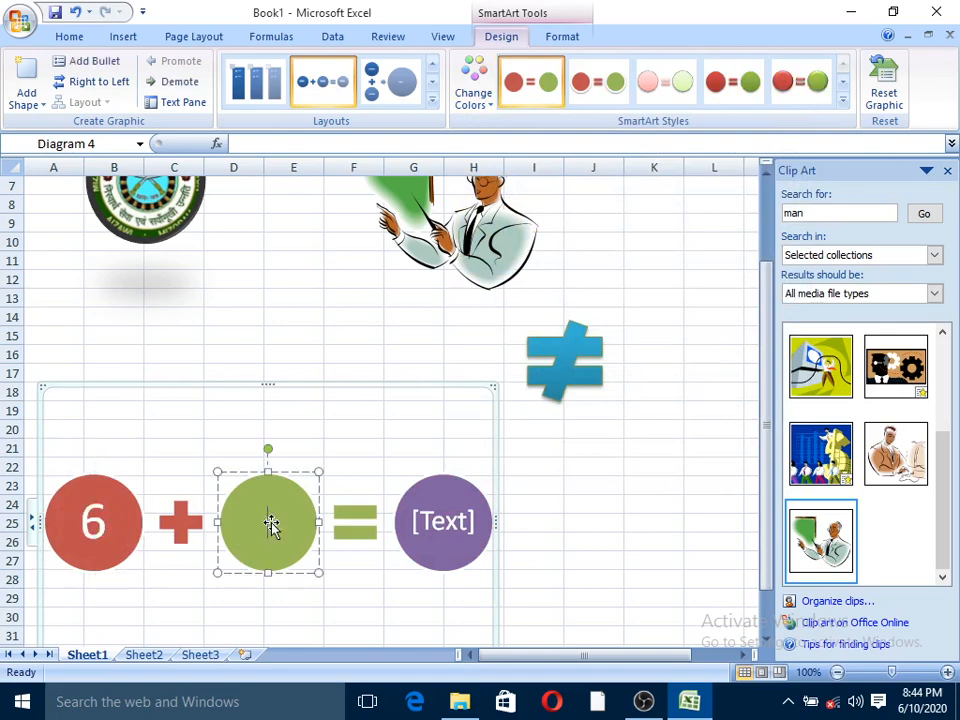
type("5")
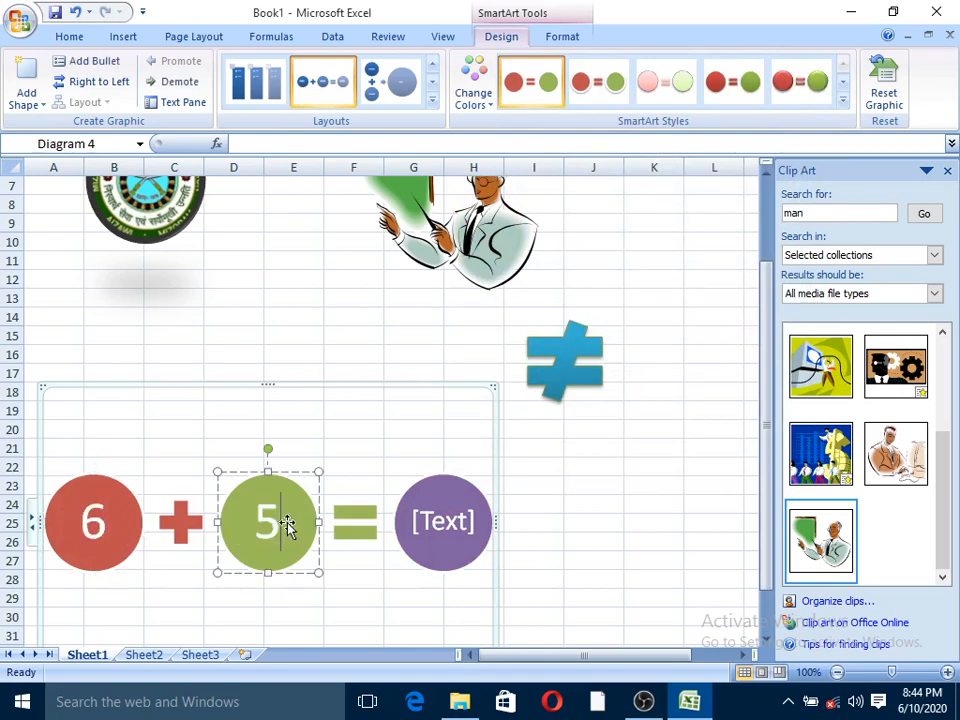
left_click(459, 523)
type("11")
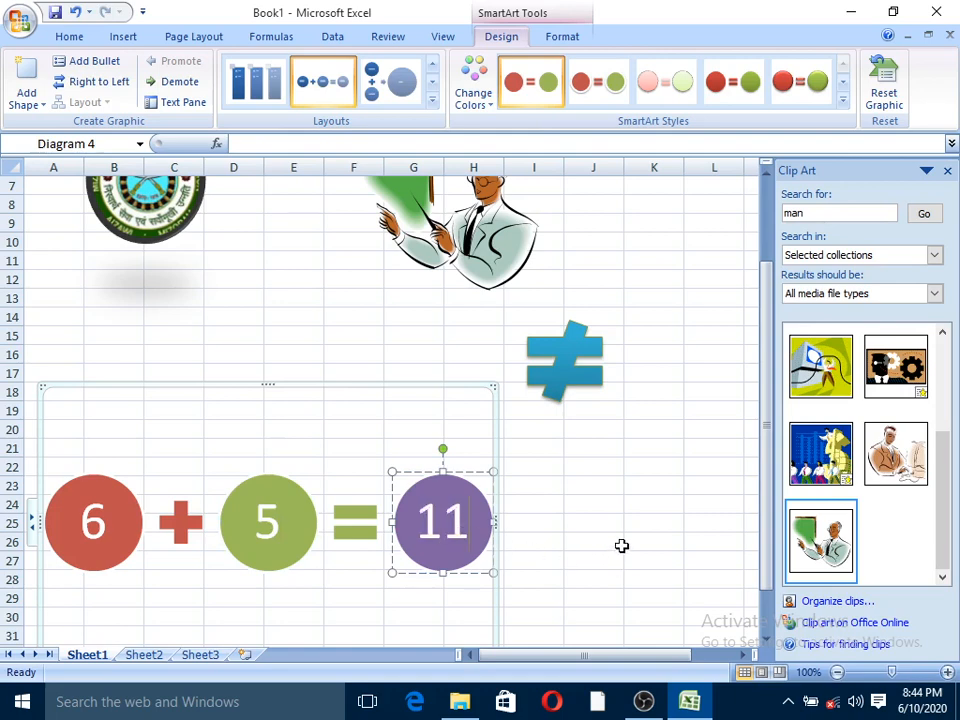
left_click(605, 545)
Step: Deselect the equation graphic and look over the logo, teacher picture, Not Equal shape and equation on the sheet
left_click(436, 594)
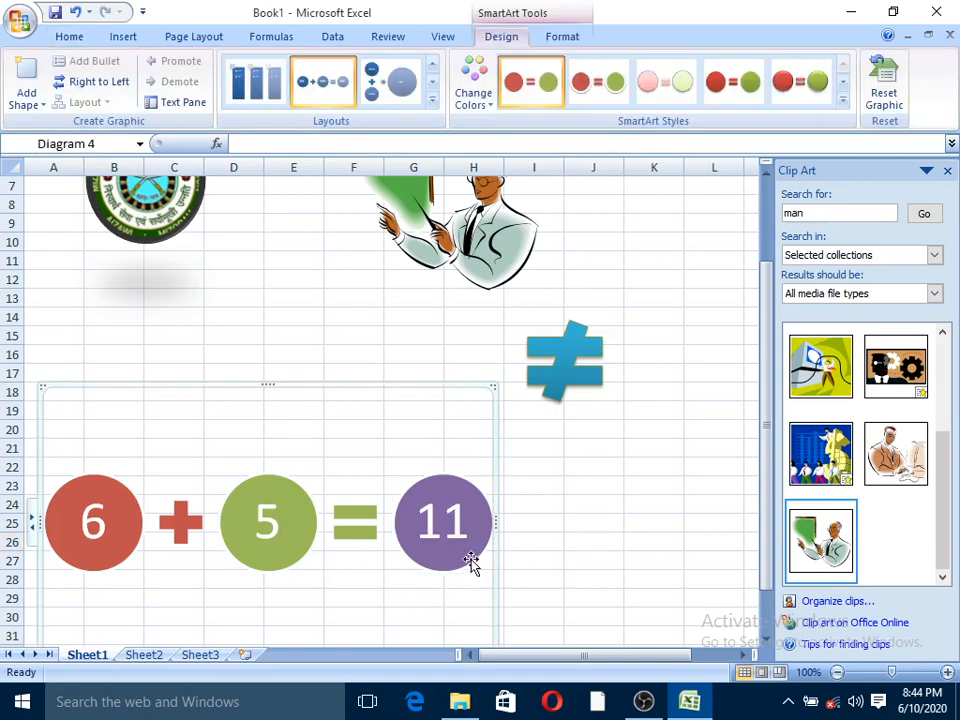
scroll(480, 558, "up", 2)
scroll(482, 555, "down", 3)
left_click(596, 528)
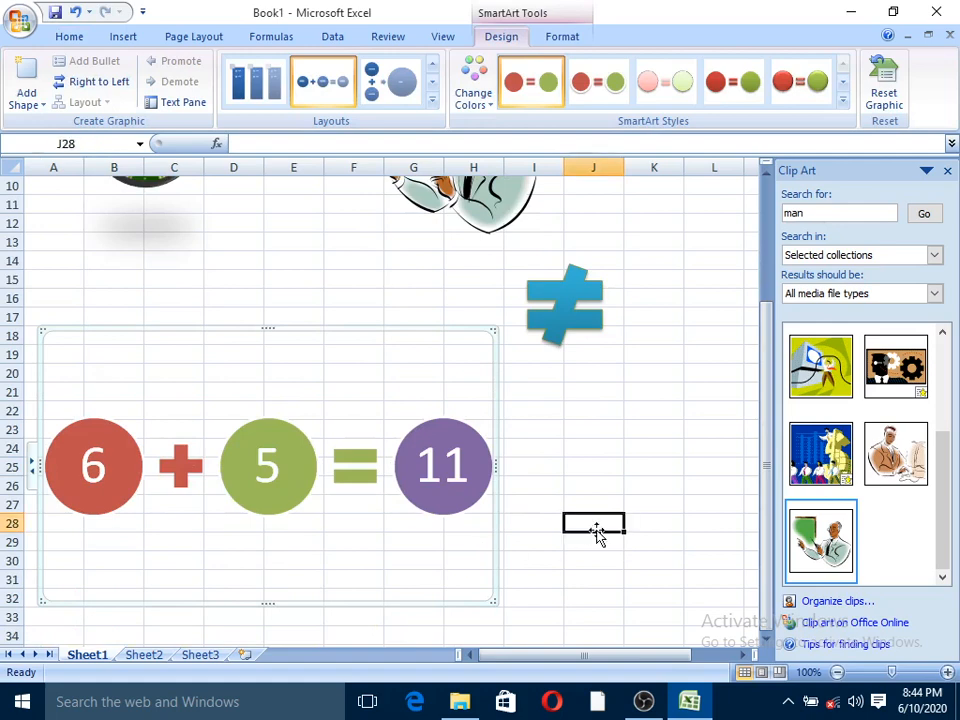
scroll(525, 533, "up", 2)
scroll(525, 533, "up", 1)
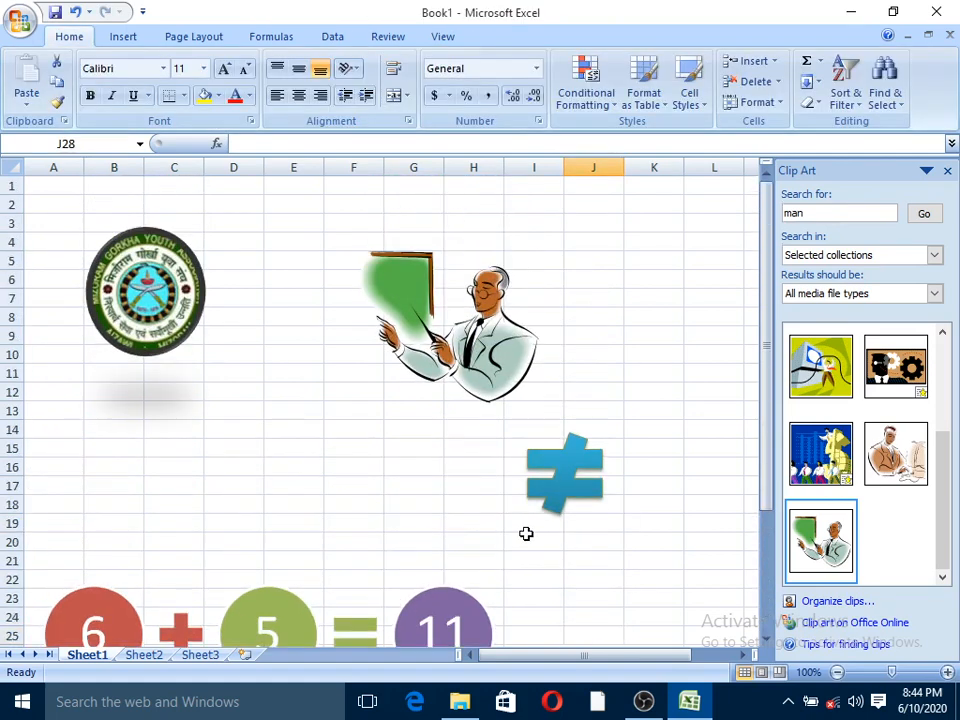
scroll(526, 533, "down", 2)
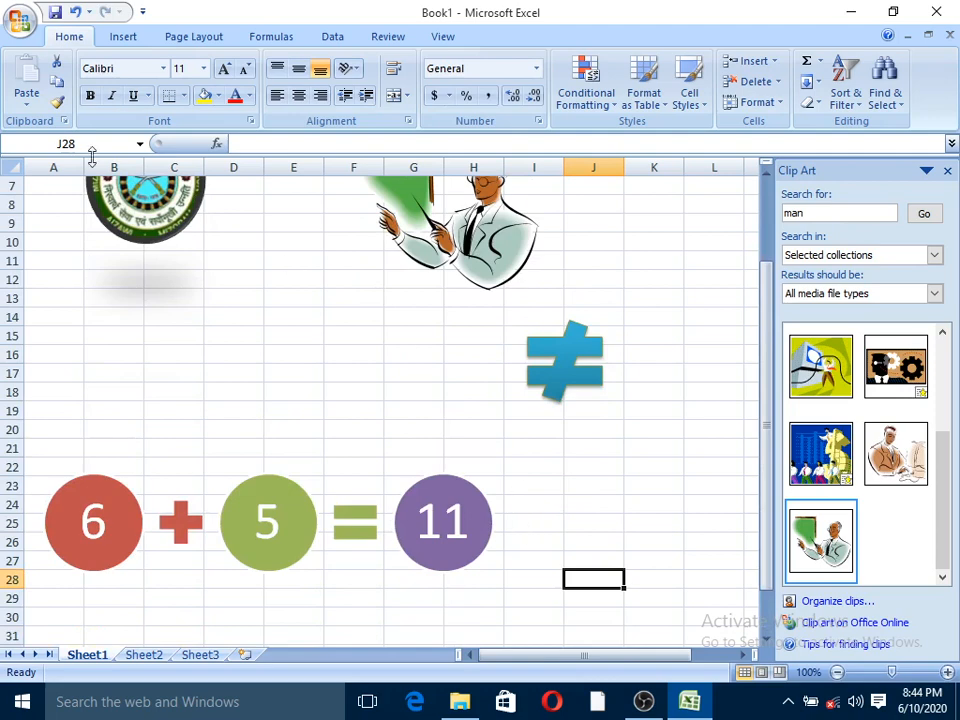
left_click(120, 38)
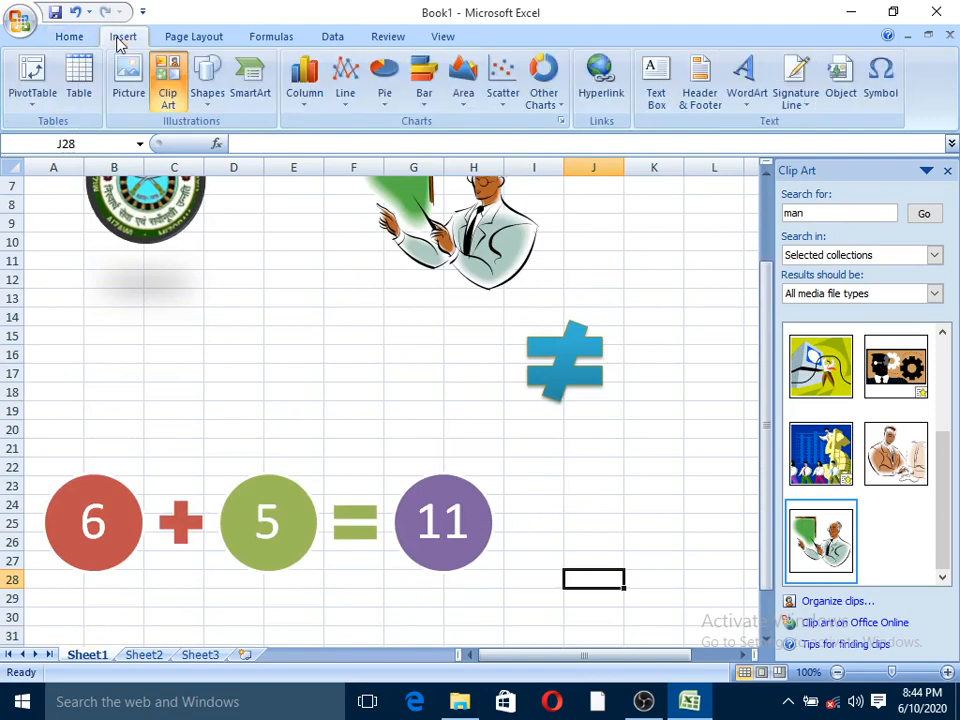
left_click(334, 320)
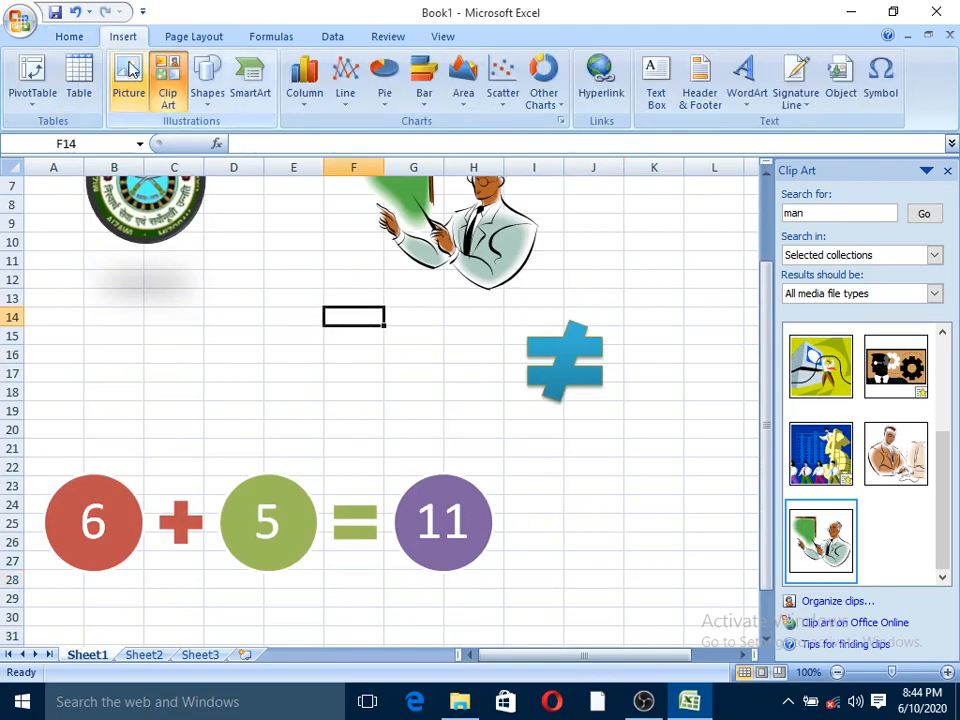